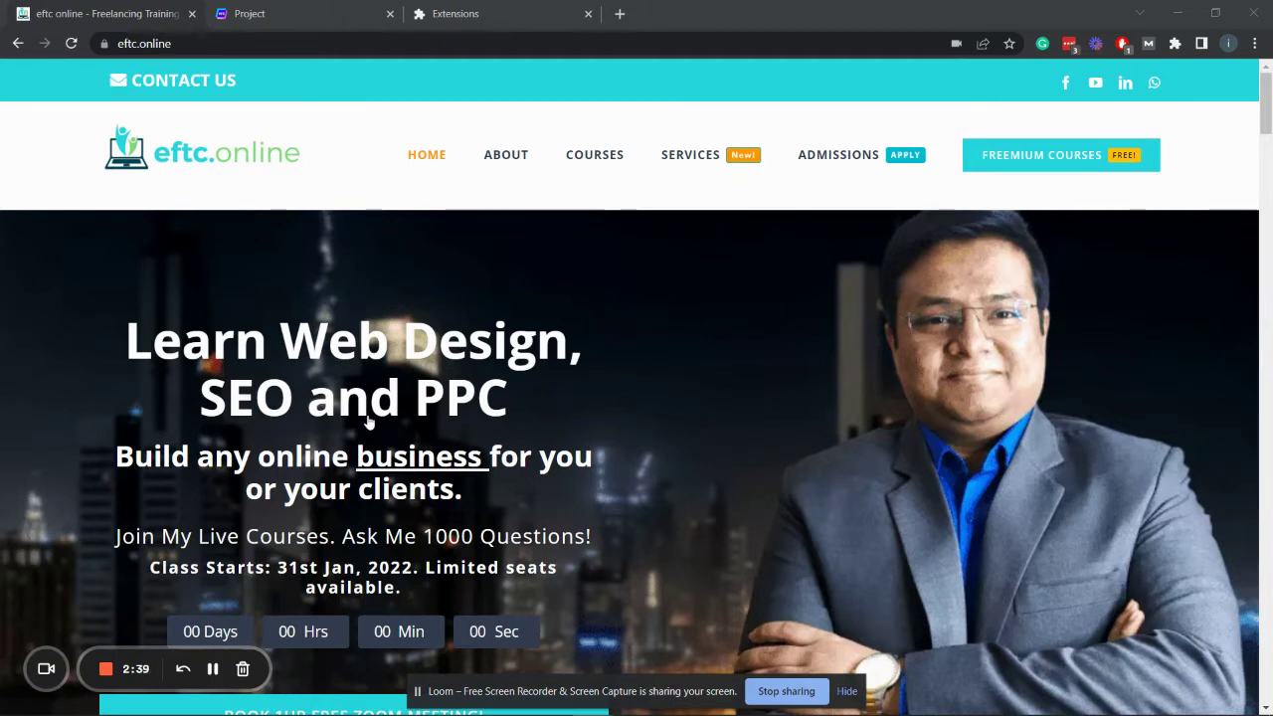
# Step: Switch to the Writesonic project page and look over the available copy templates
pyautogui.click(312, 25)
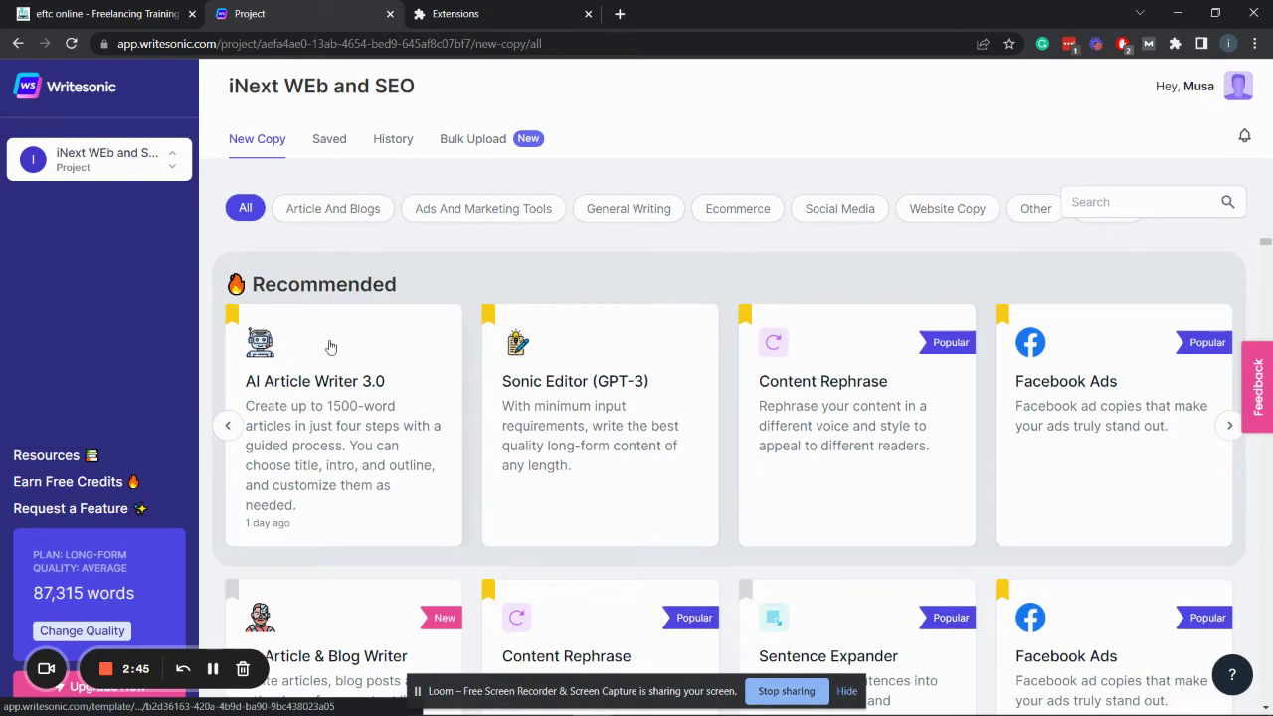
pyautogui.scroll(-3, 381, 350)
pyautogui.scroll(3, 381, 350)
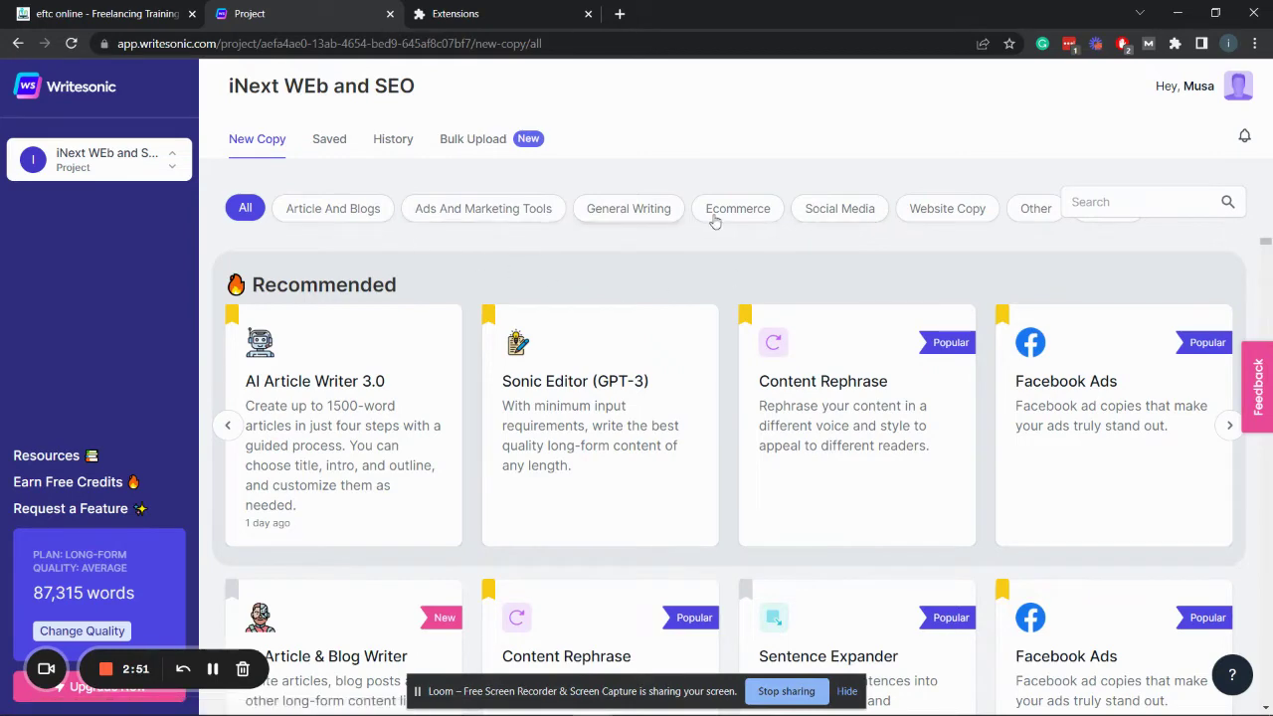
pyautogui.scroll(-3, 620, 401)
pyautogui.scroll(3, 622, 402)
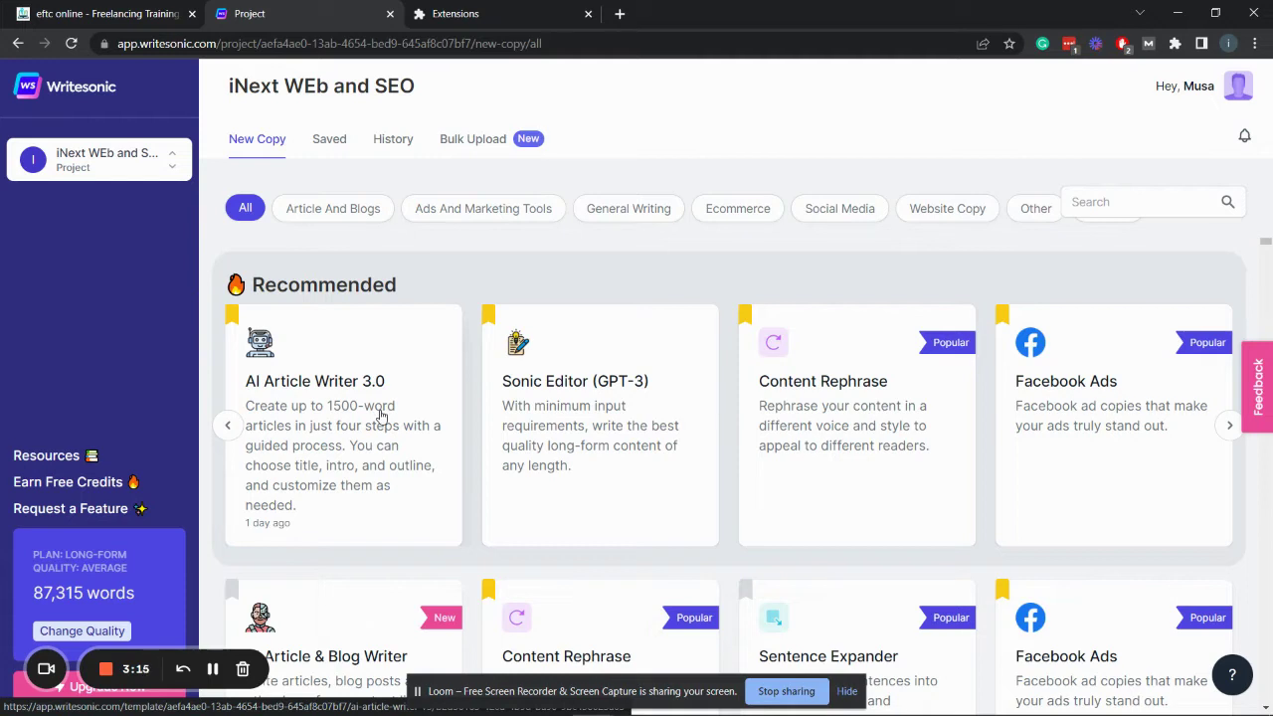
pyautogui.click(380, 416)
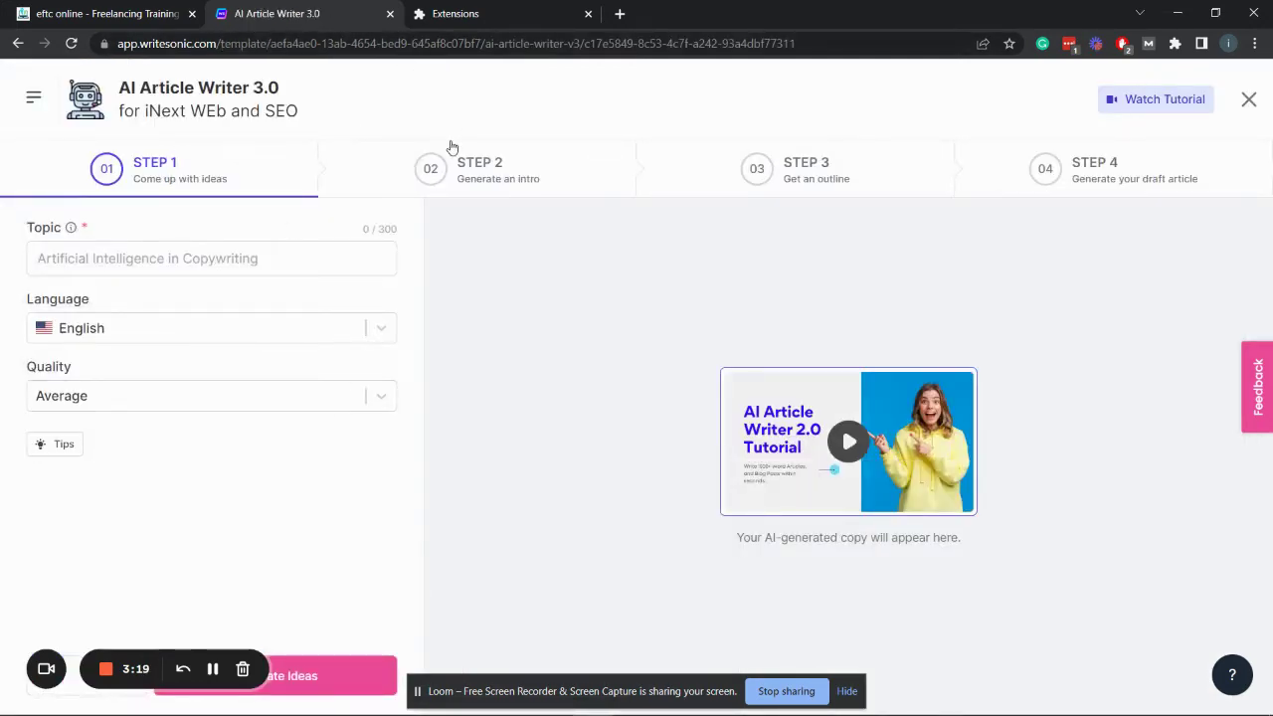
pyautogui.click(18, 42)
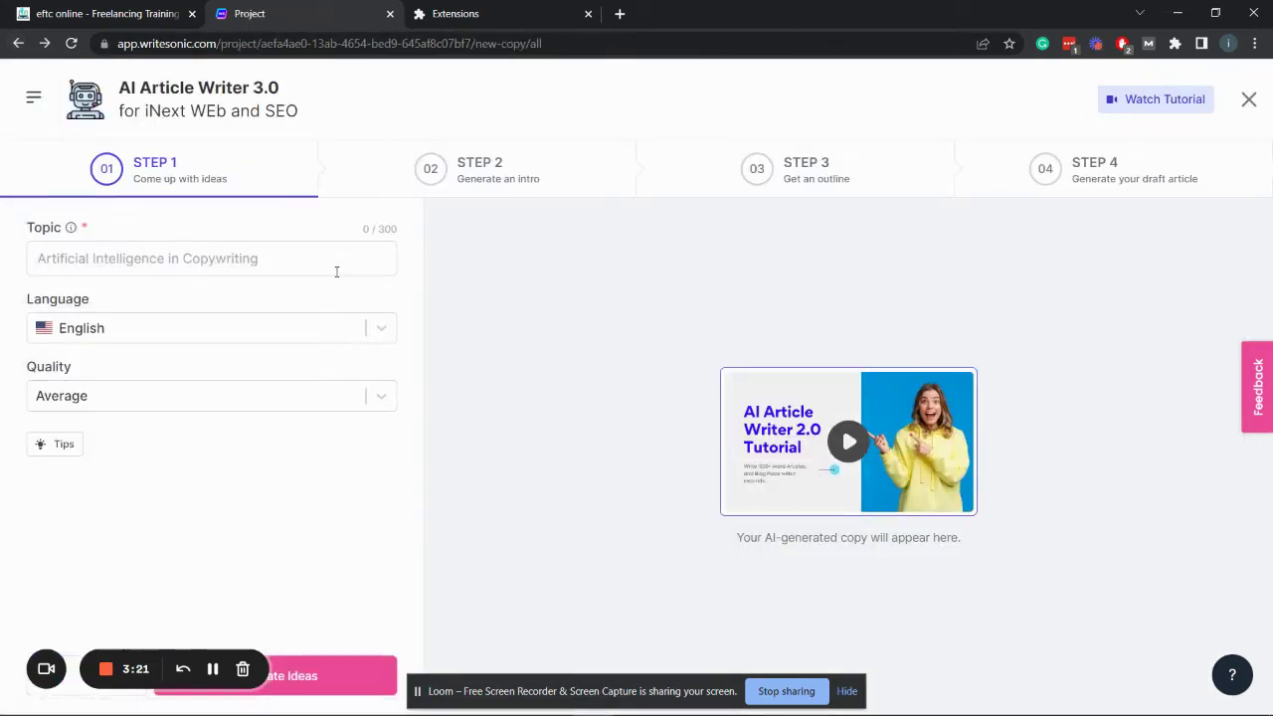
pyautogui.scroll(-6, 566, 526)
pyautogui.scroll(5, 588, 449)
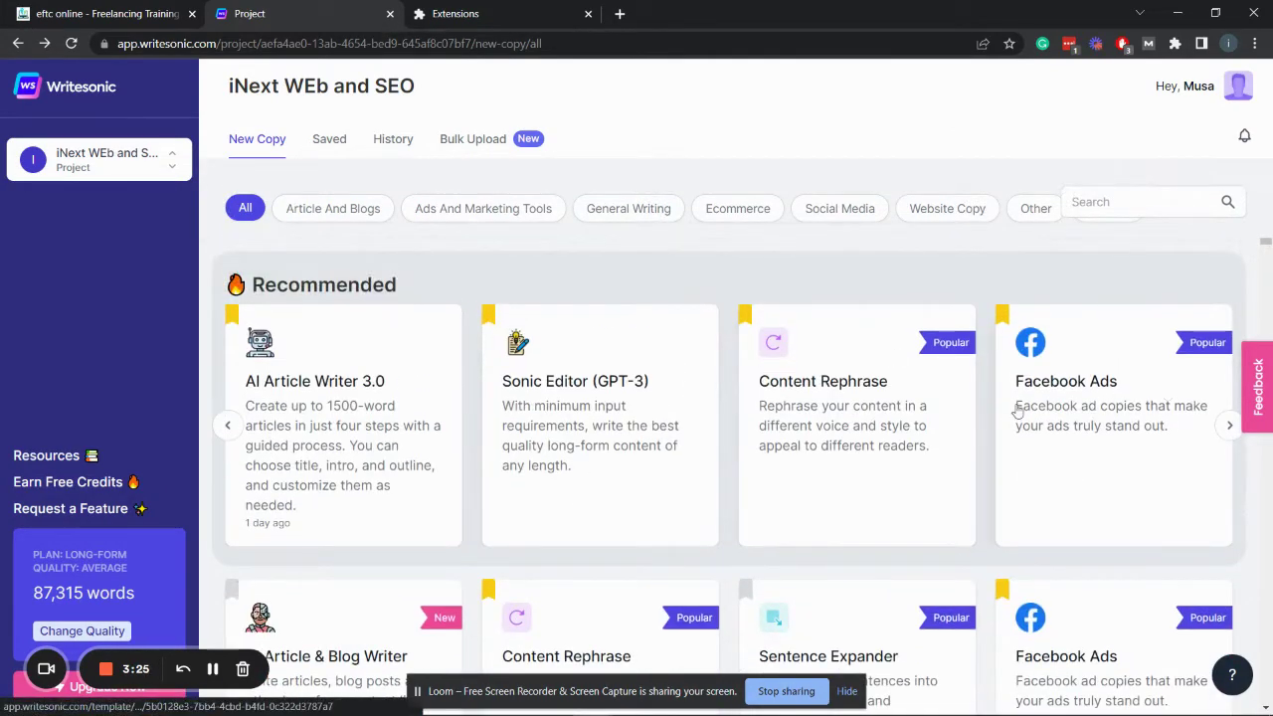
pyautogui.scroll(-3, 832, 459)
pyautogui.scroll(3, 821, 483)
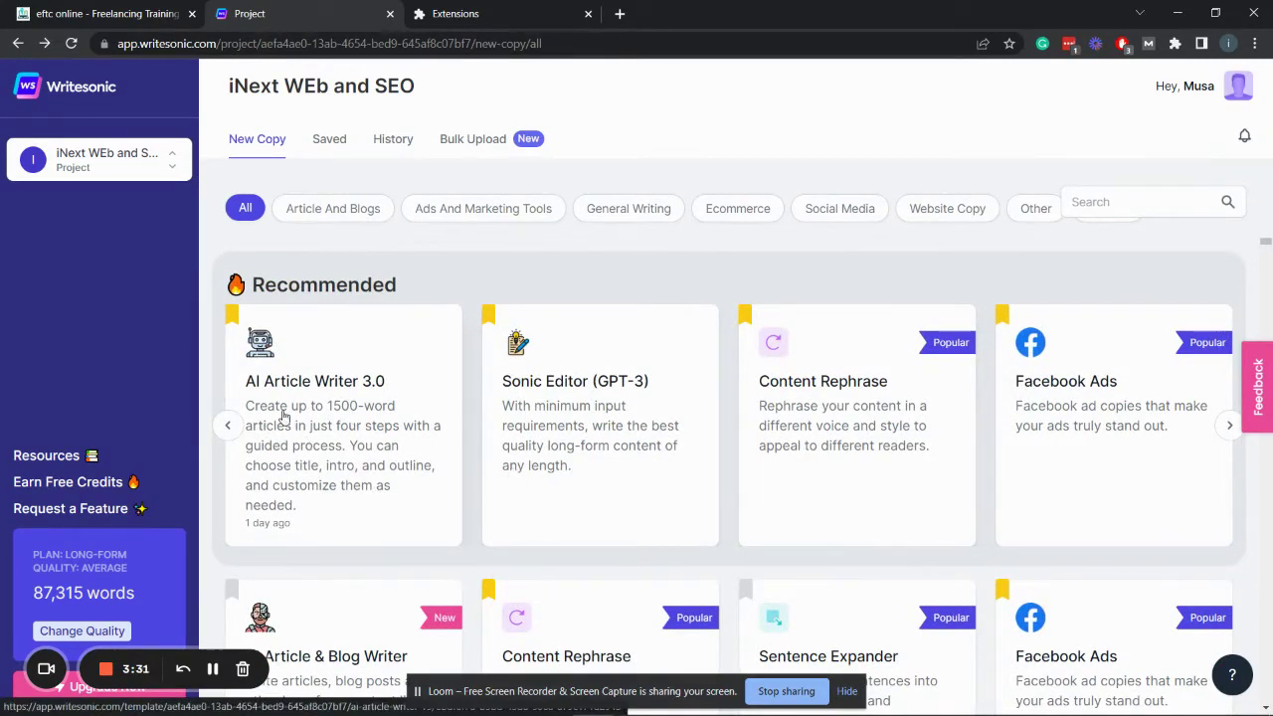
# Step: Open the AI Article Writer 3.0 template at its idea-generation stage, ready for entering a topic
pyautogui.click(344, 381)
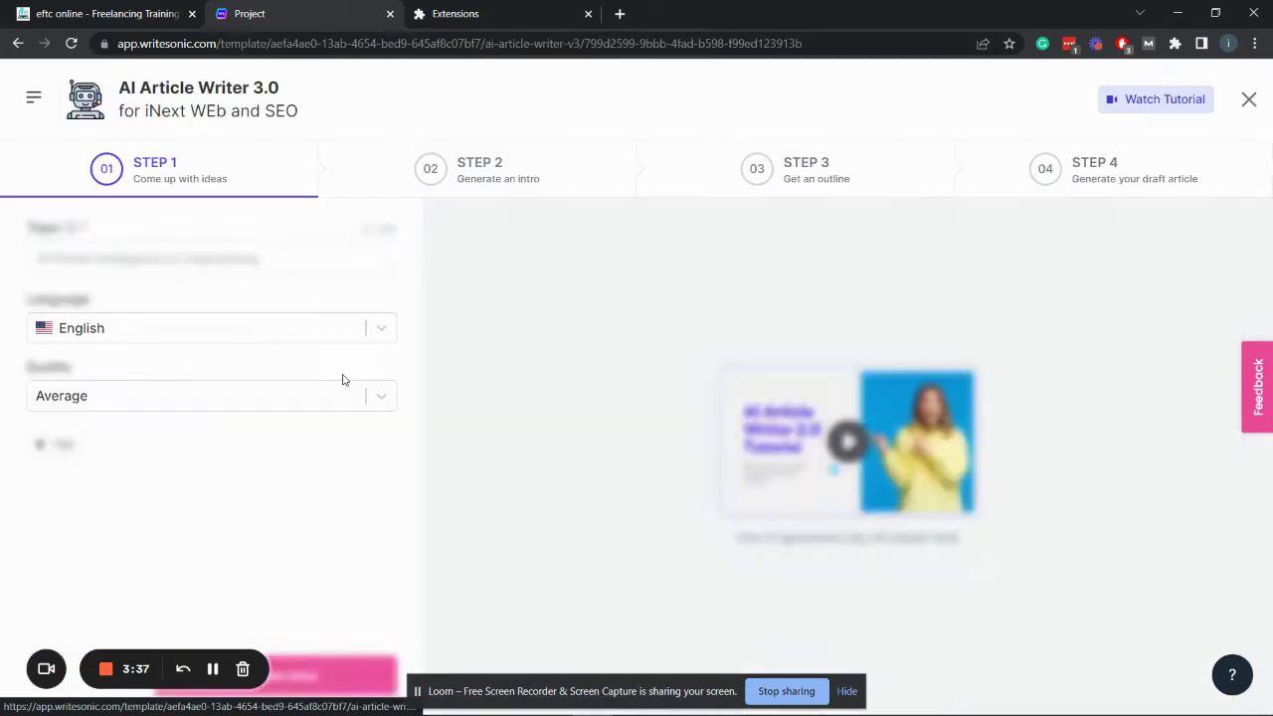
pyautogui.click(168, 257)
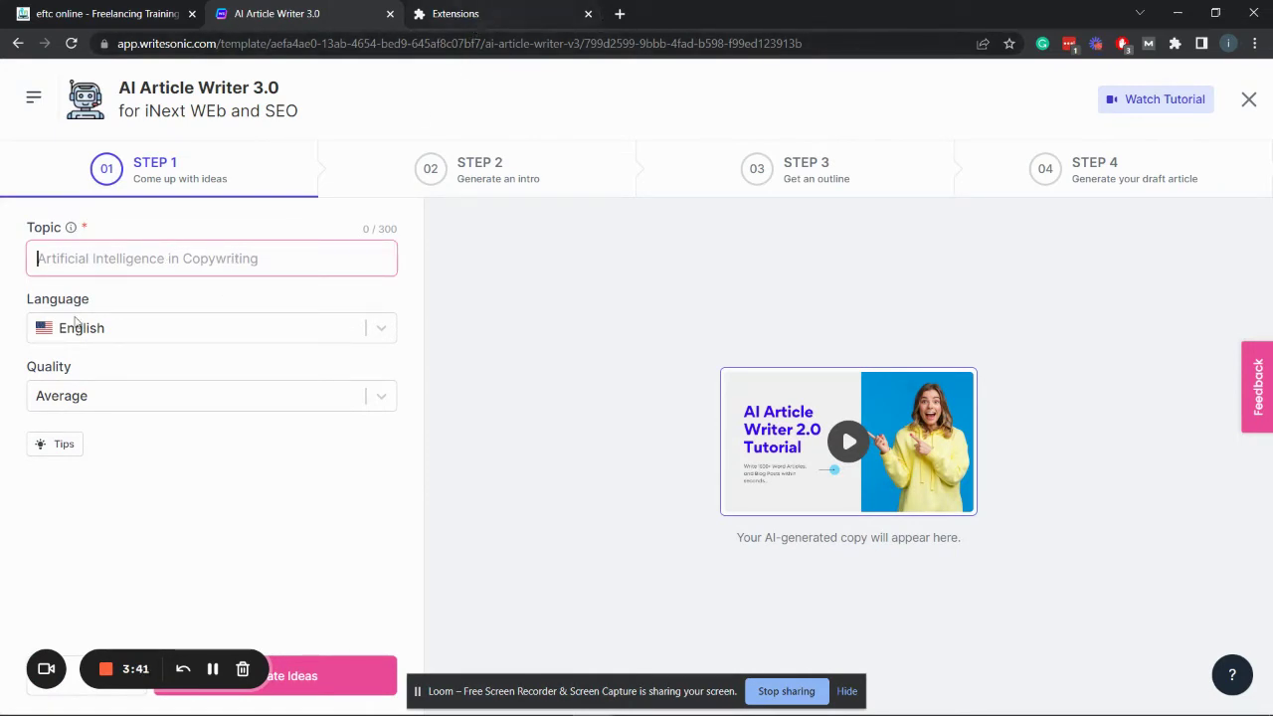
# Step: Search Google for "web design company" in a new browser tab and look through the results and related searches
pyautogui.click(617, 14)
pyautogui.click(608, 44)
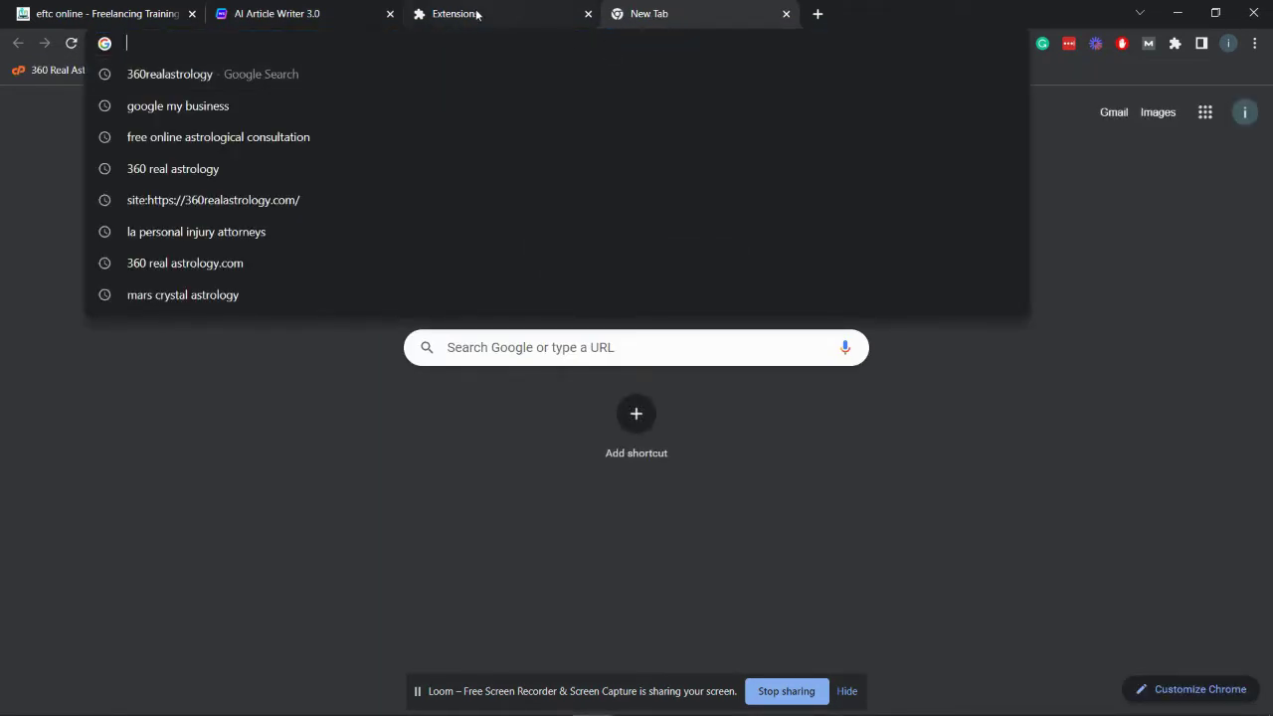
pyautogui.click(319, 12)
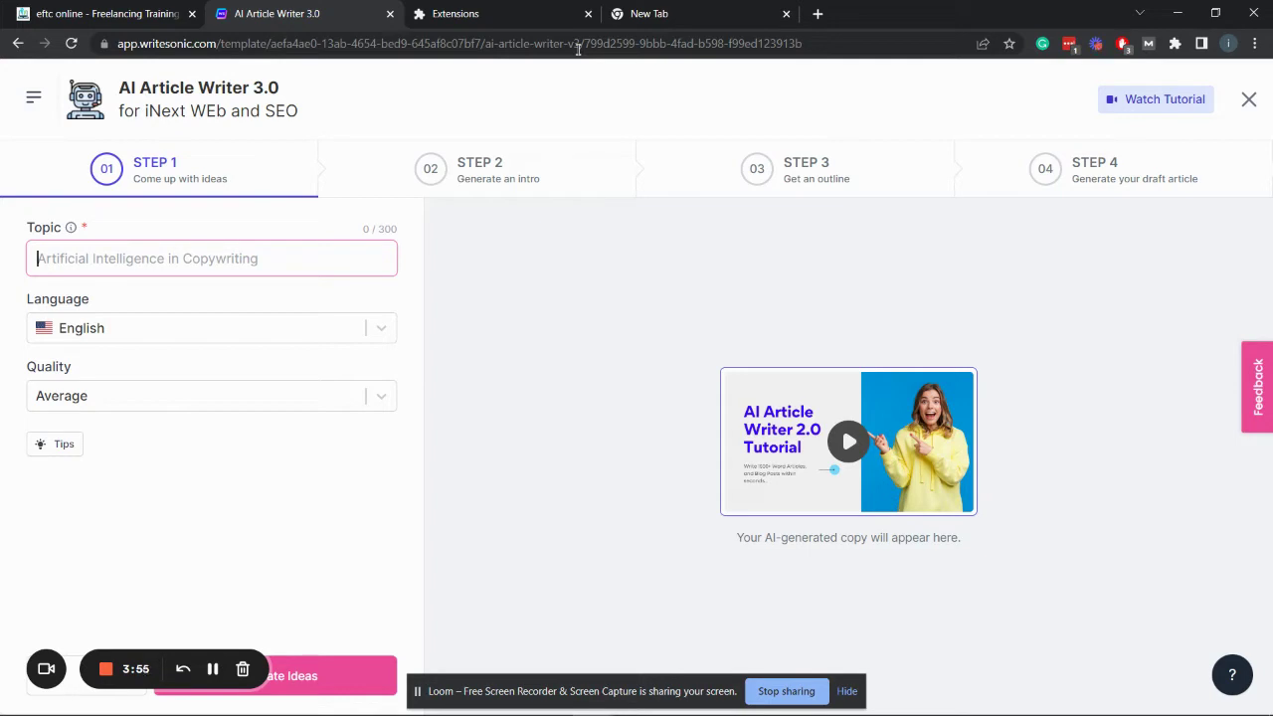
pyautogui.click(736, 16)
pyautogui.click(620, 41)
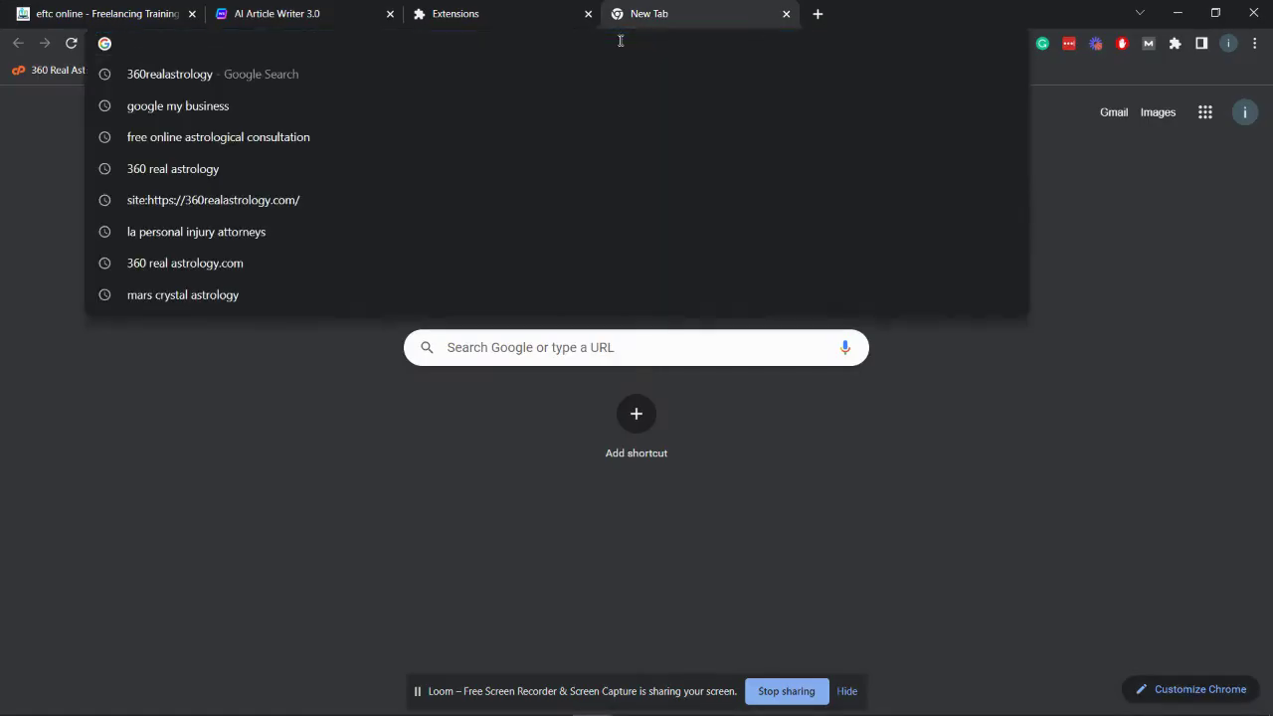
pyautogui.write('web design ')
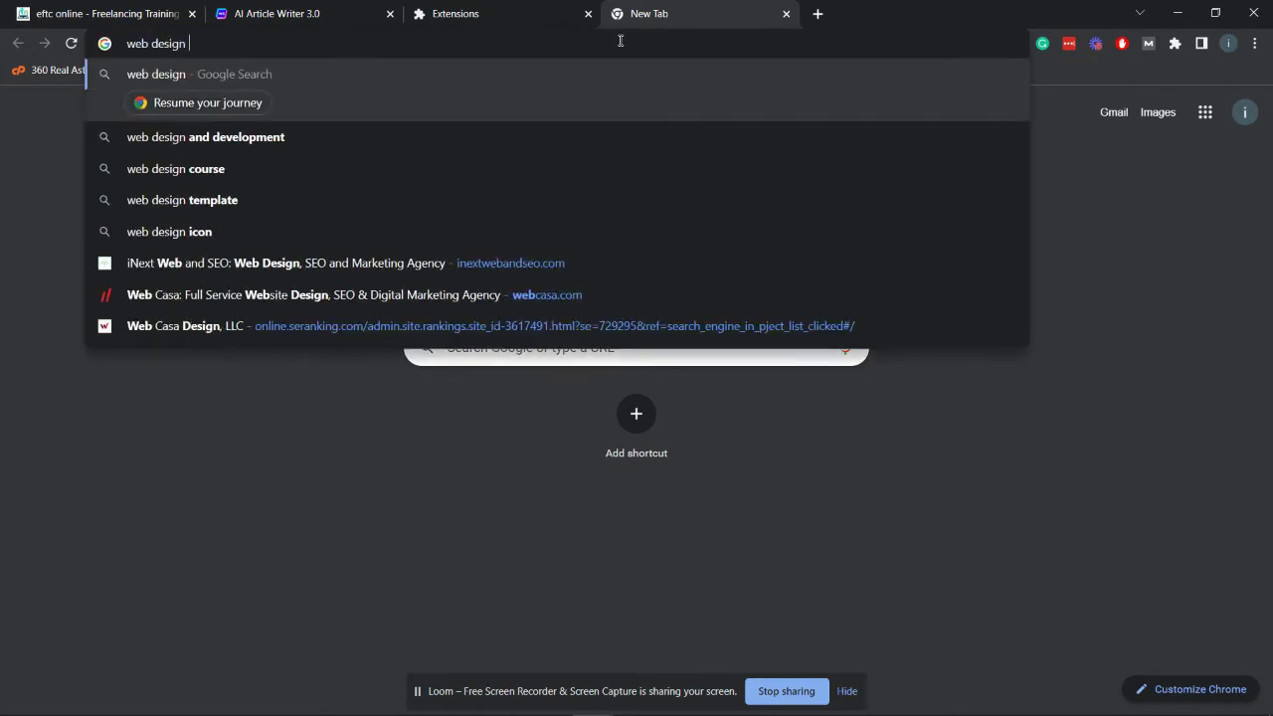
pyautogui.write('compnay')
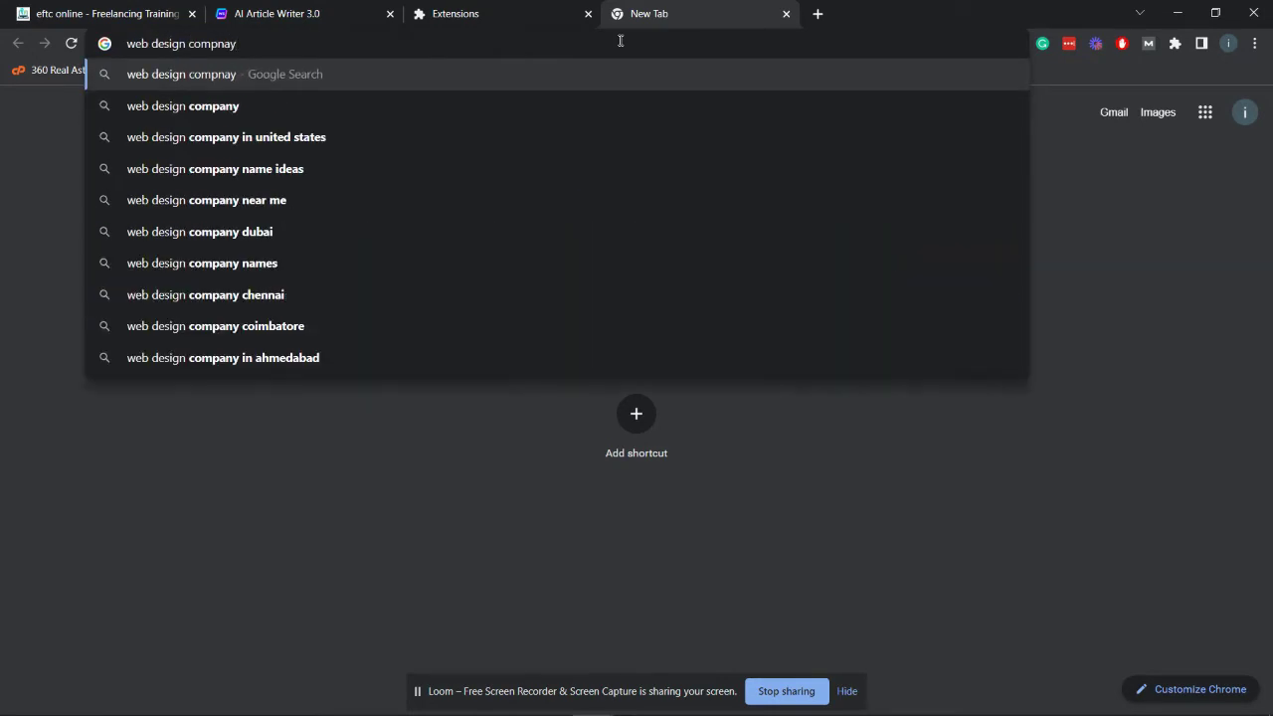
pyautogui.press('Return')
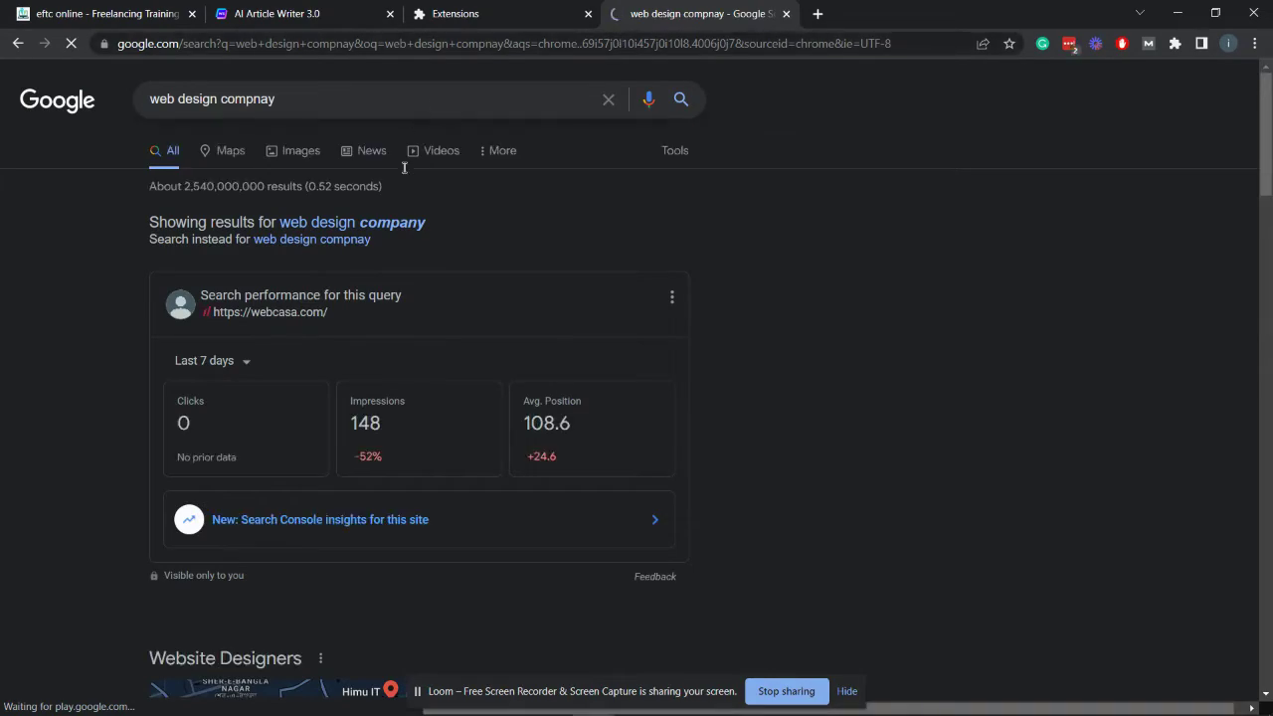
pyautogui.click(403, 223)
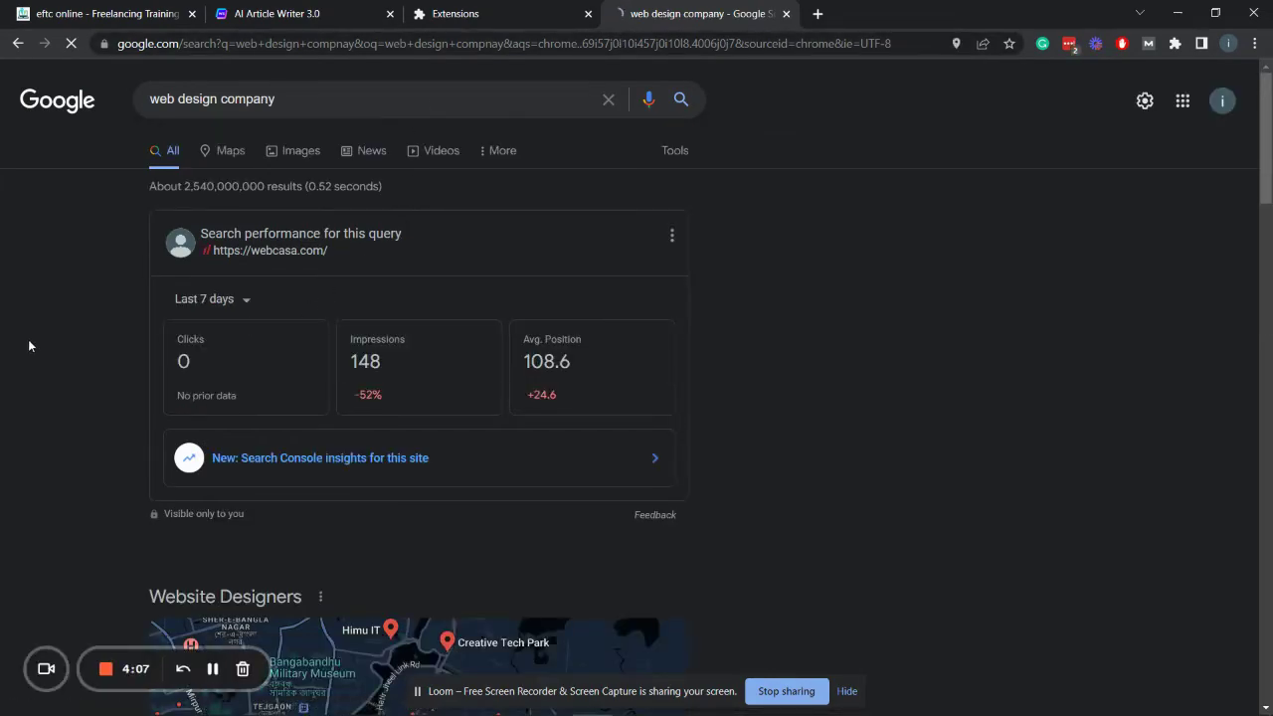
pyautogui.scroll(-4, 30, 339)
pyautogui.scroll(-20, 37, 328)
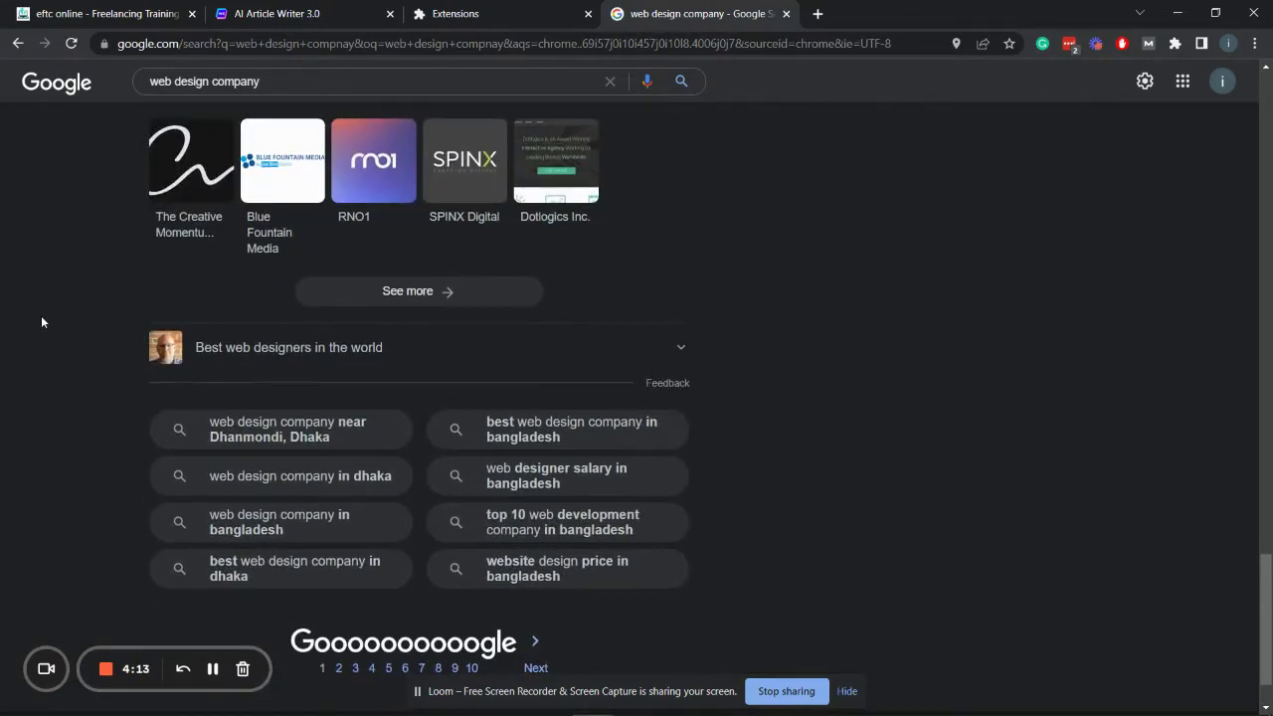
pyautogui.scroll(5, 41, 321)
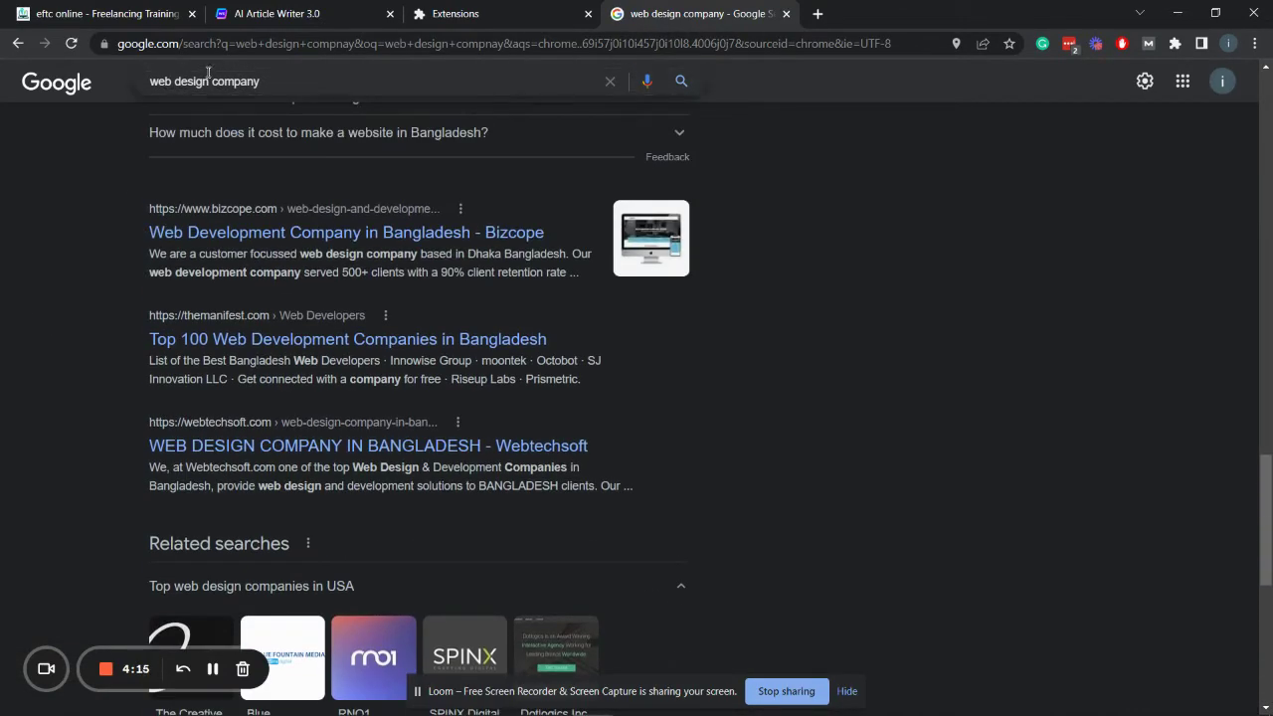
# Step: Copy the search phrase "web design company" from Google and paste it as the topic in AI Article Writer 3.0
pyautogui.tripleClick(235, 83)
pyautogui.rightClick(239, 84)
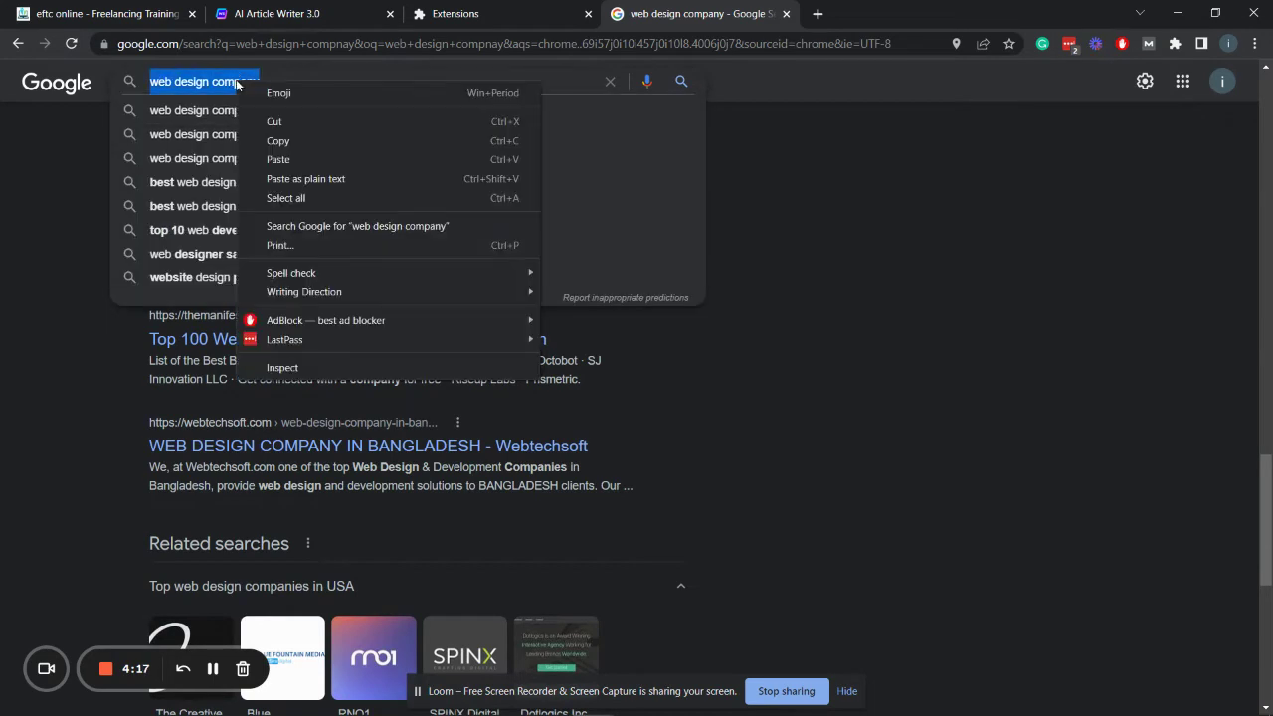
pyautogui.click(263, 141)
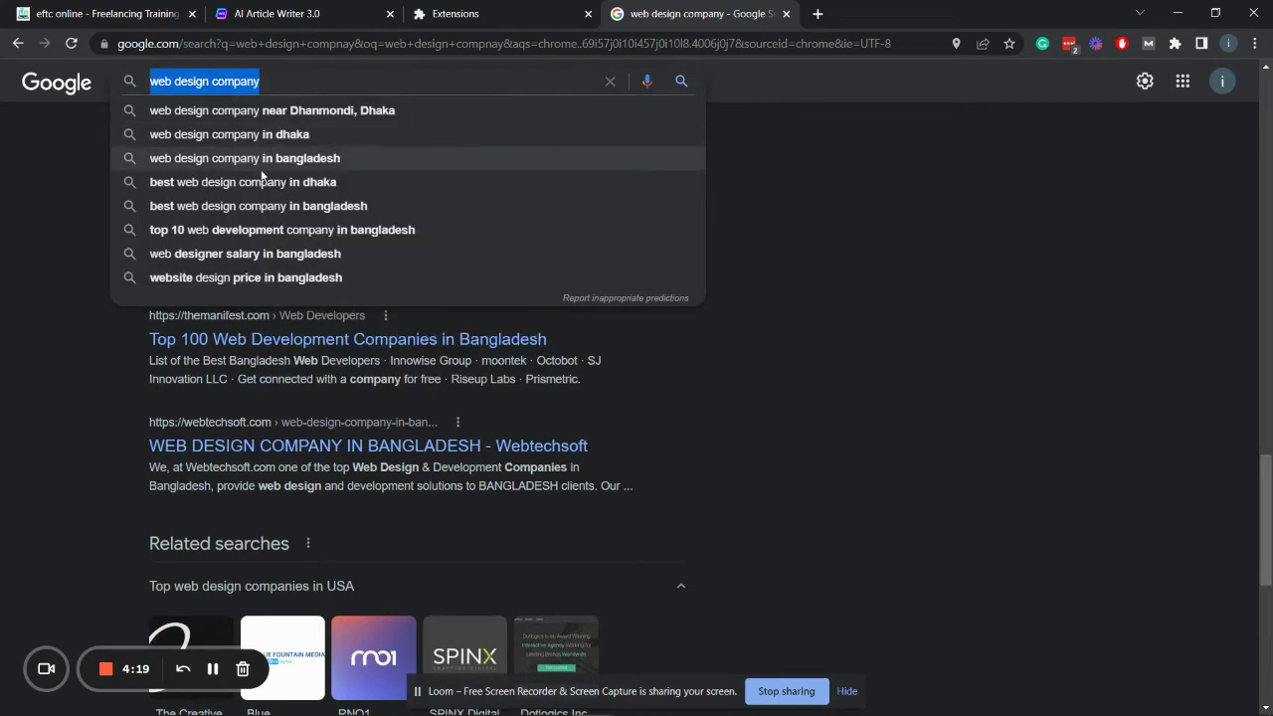
pyautogui.scroll(5, 3, 395)
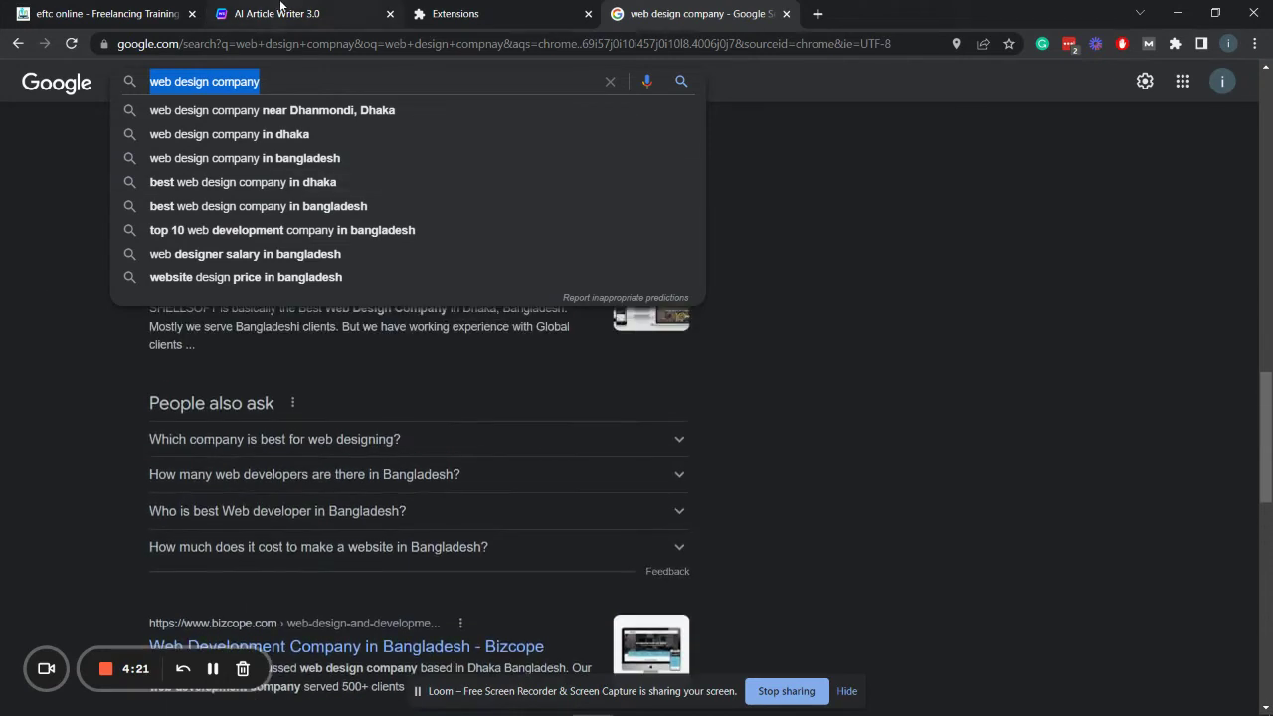
pyautogui.tripleClick(275, 81)
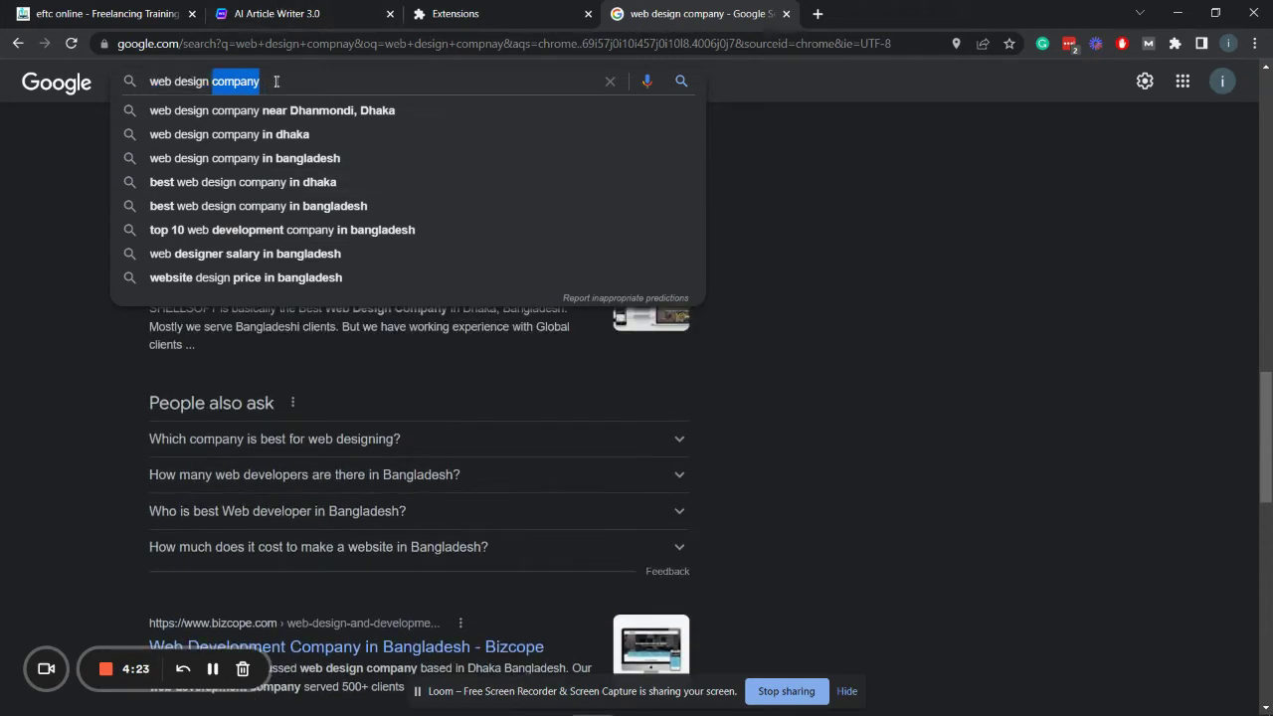
pyautogui.rightClick(276, 84)
pyautogui.click(316, 143)
pyautogui.click(276, 13)
pyautogui.rightClick(199, 262)
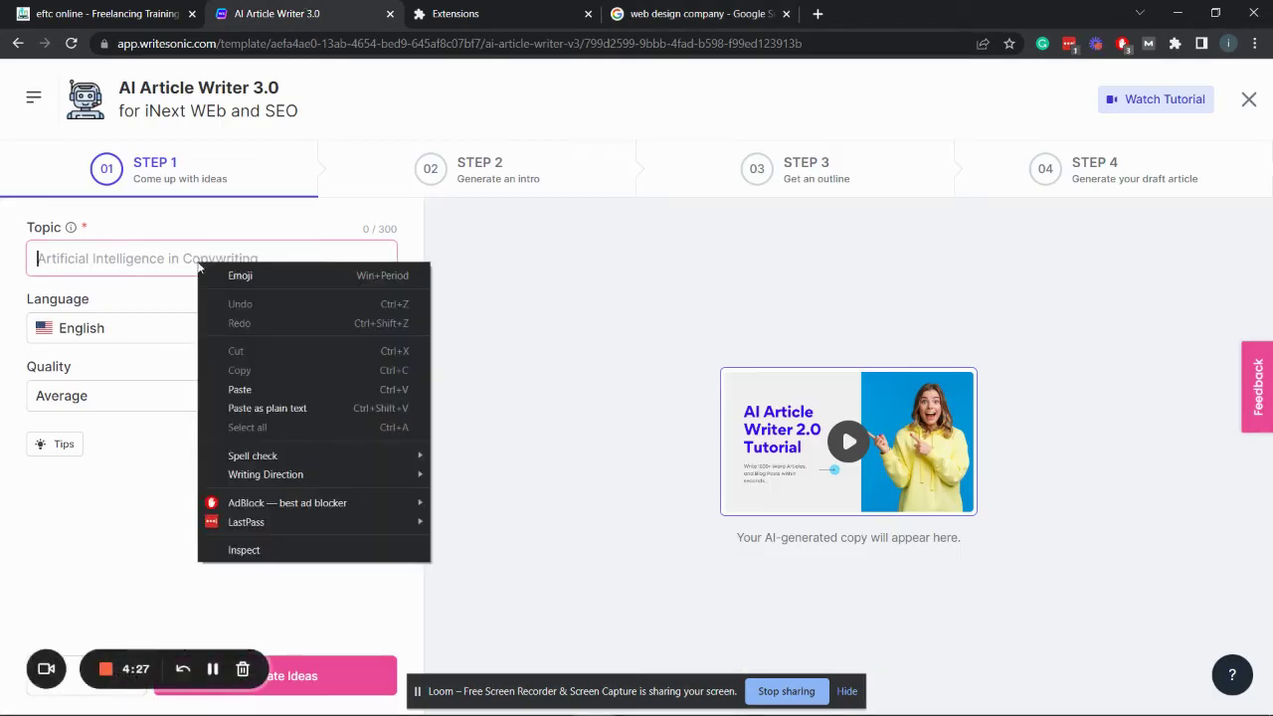
pyautogui.click(248, 386)
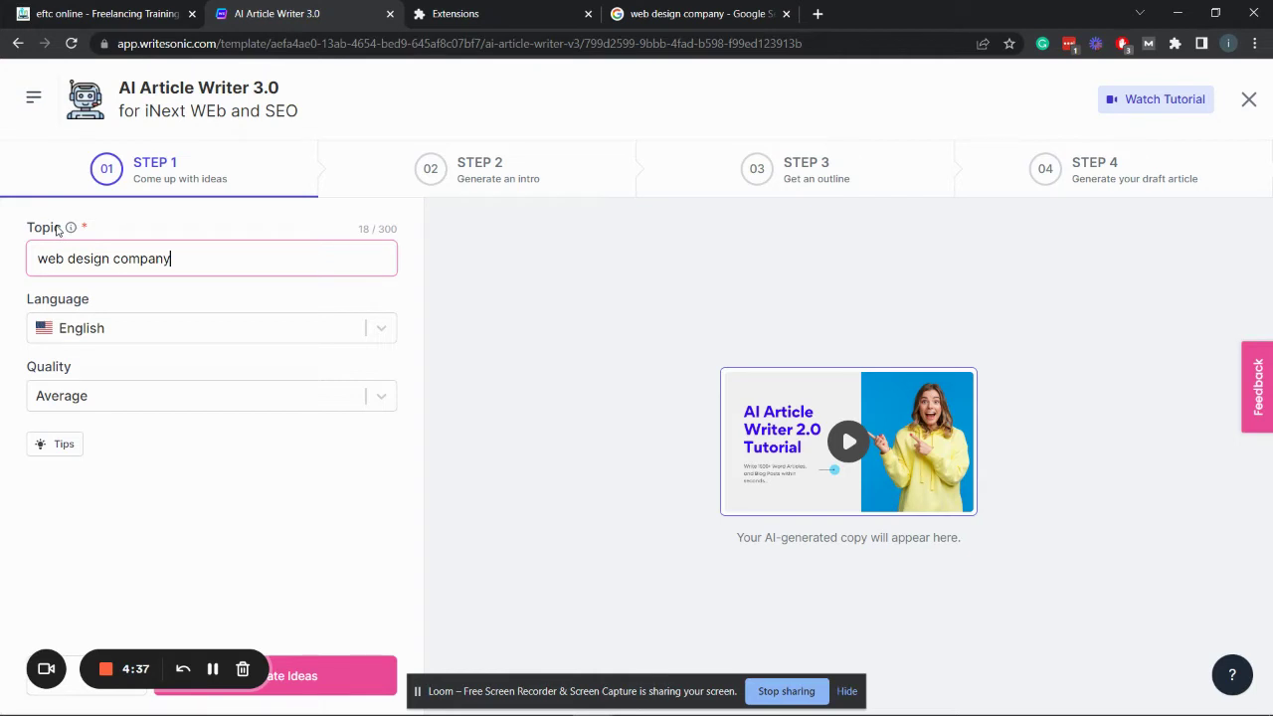
# Step: Choose Average quality, generate title ideas for the topic, and generate another batch
pyautogui.click(68, 393)
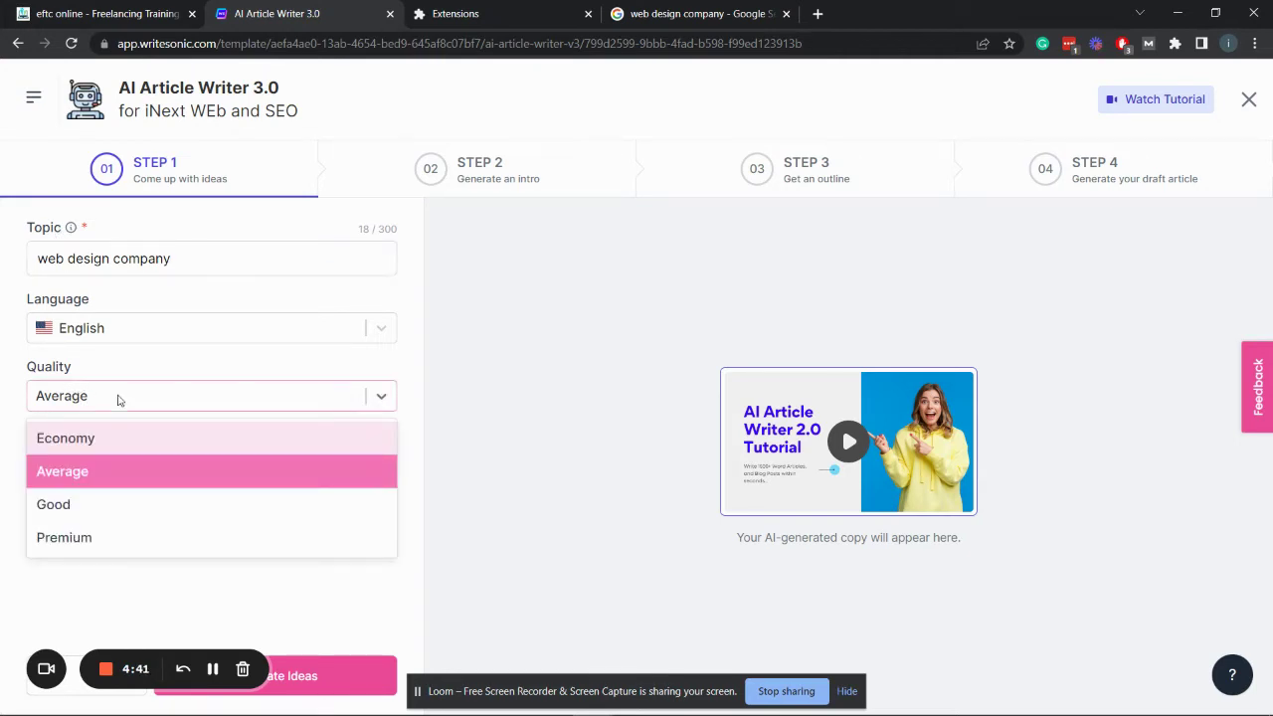
pyautogui.click(105, 483)
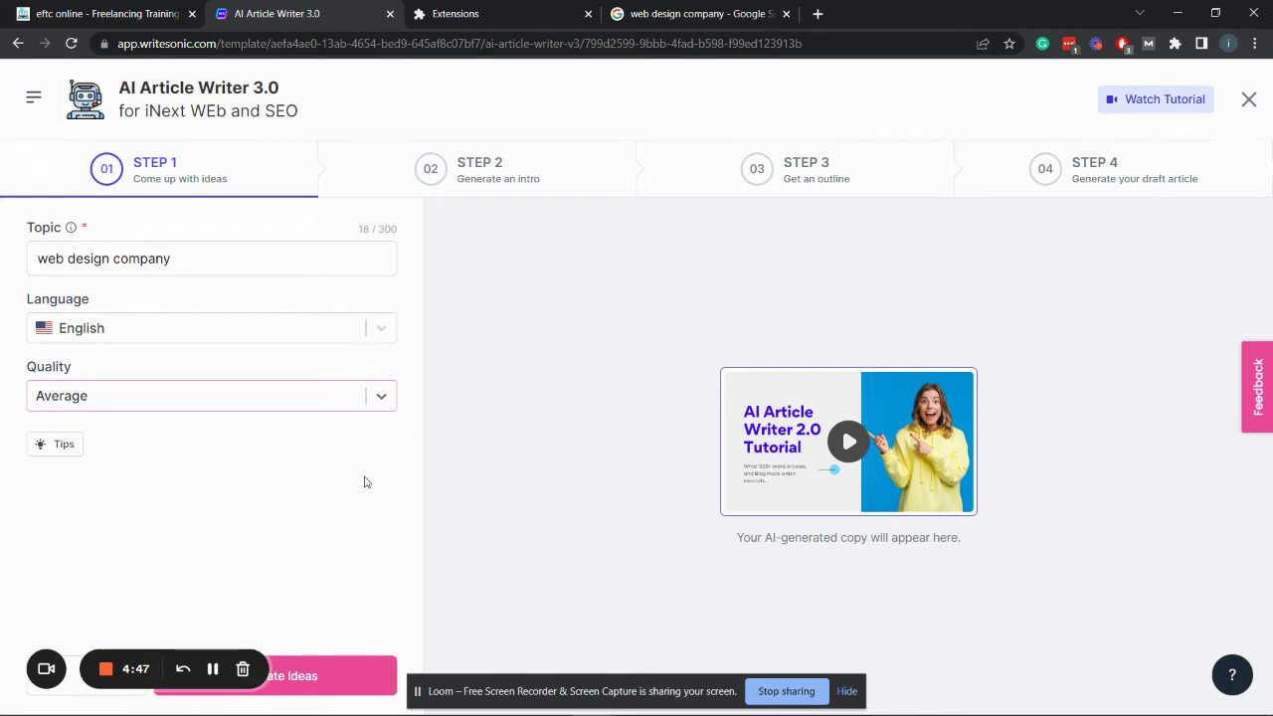
pyautogui.click(371, 682)
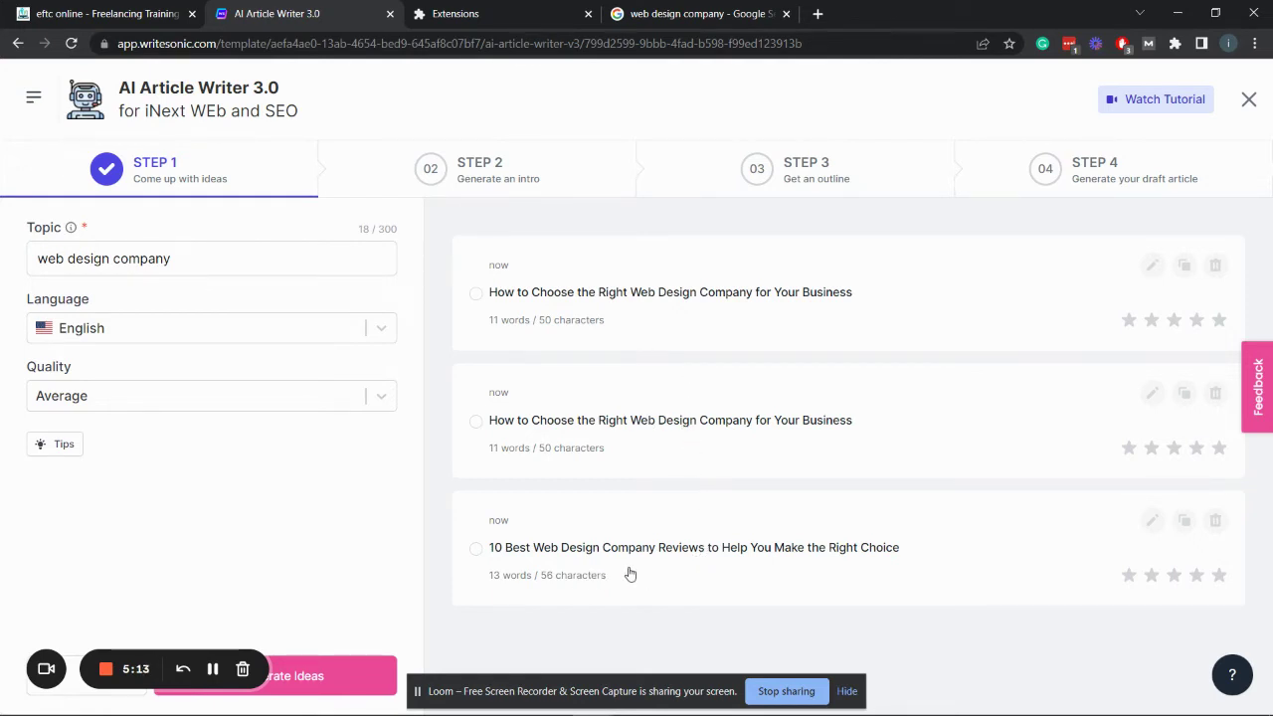
pyautogui.click(377, 677)
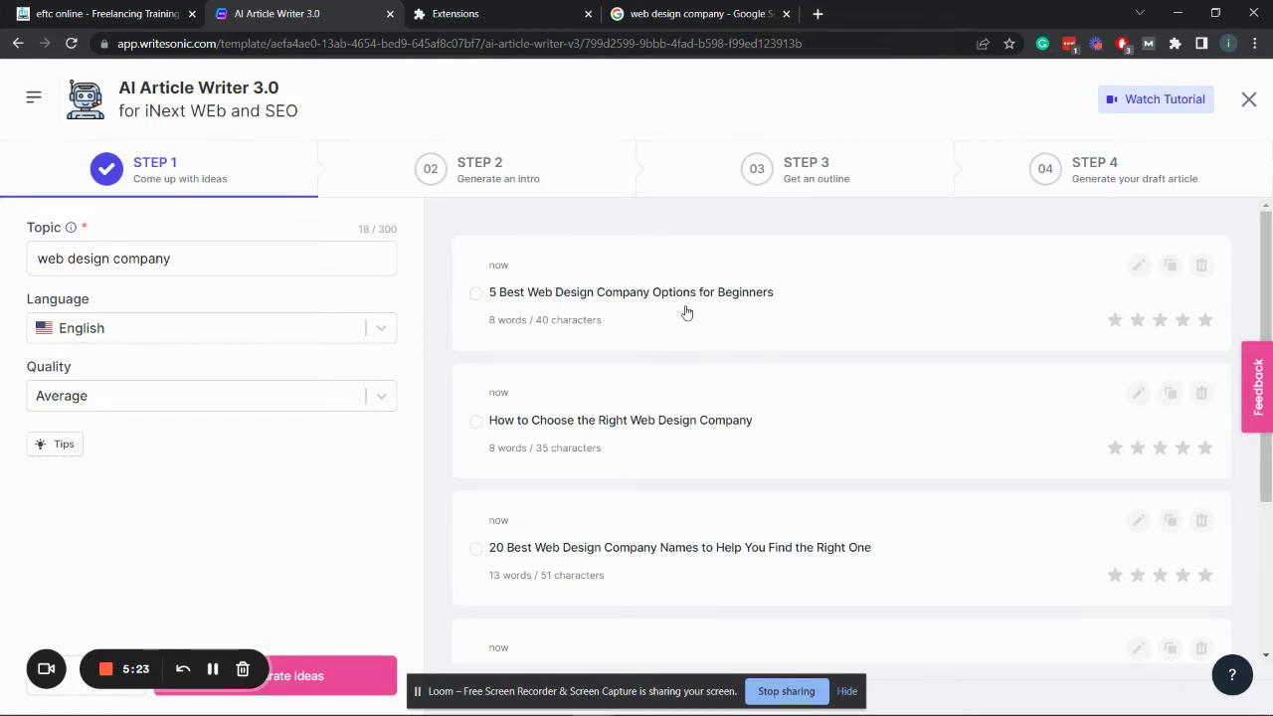
# Step: Compare the generated titles and choose "How to Choose the Right Web Design Company for Your Business"
pyautogui.scroll(-3, 702, 396)
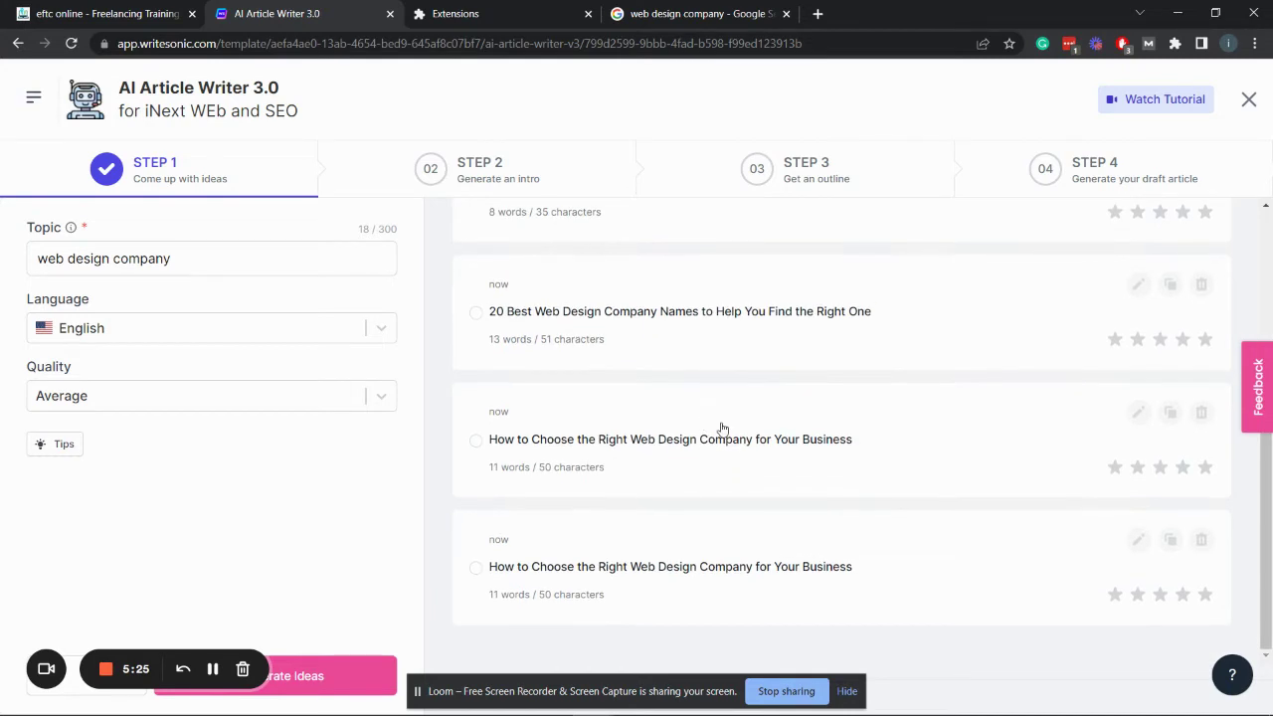
pyautogui.scroll(2, 723, 428)
pyautogui.scroll(1, 721, 421)
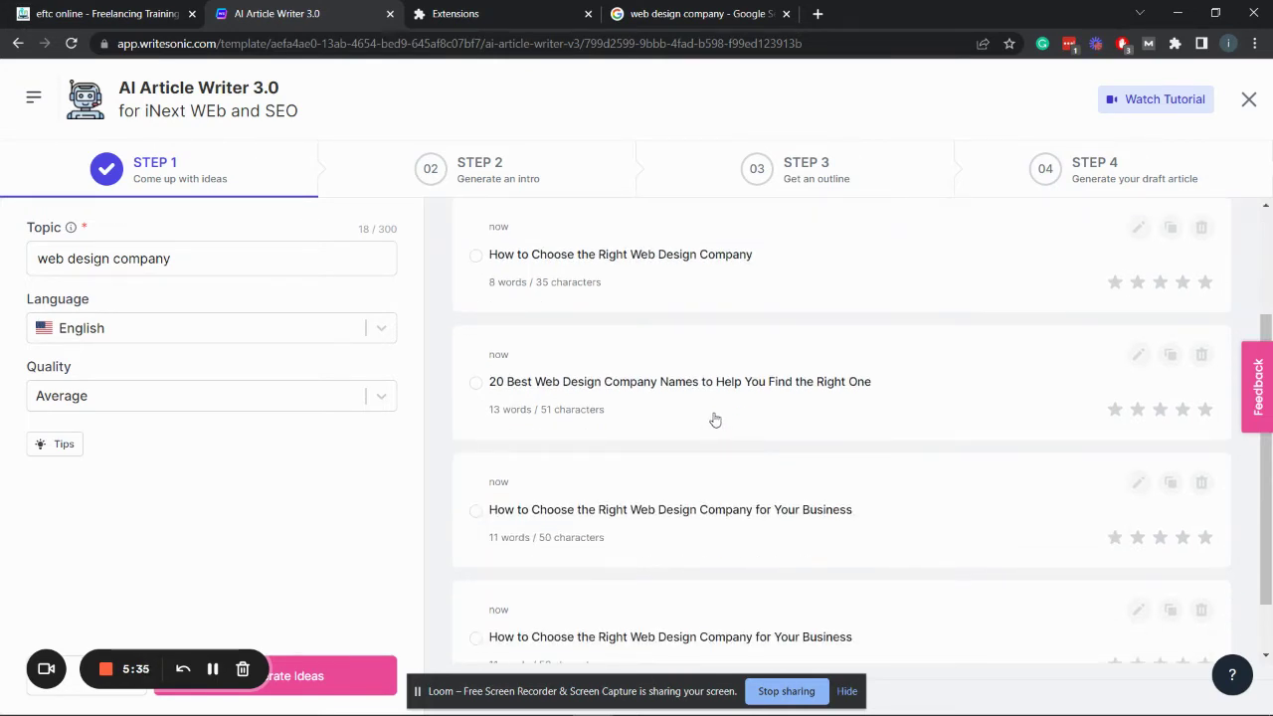
pyautogui.scroll(-1, 714, 421)
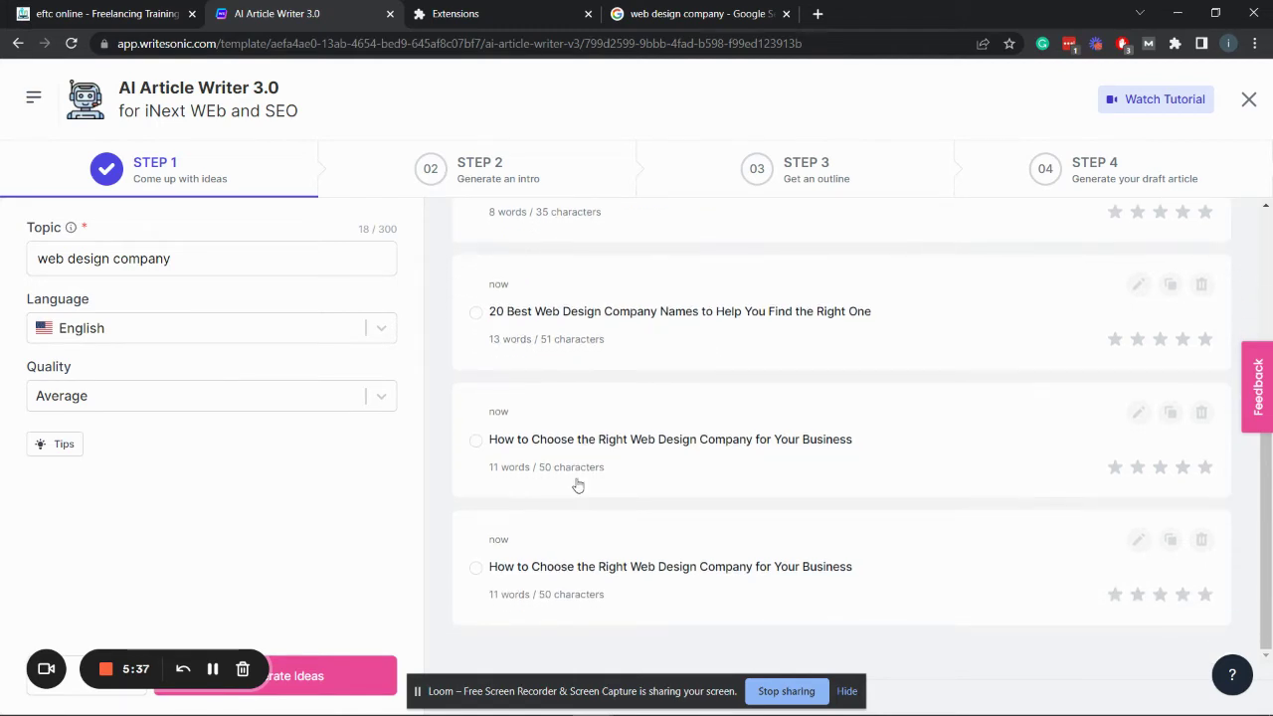
pyautogui.click(786, 449)
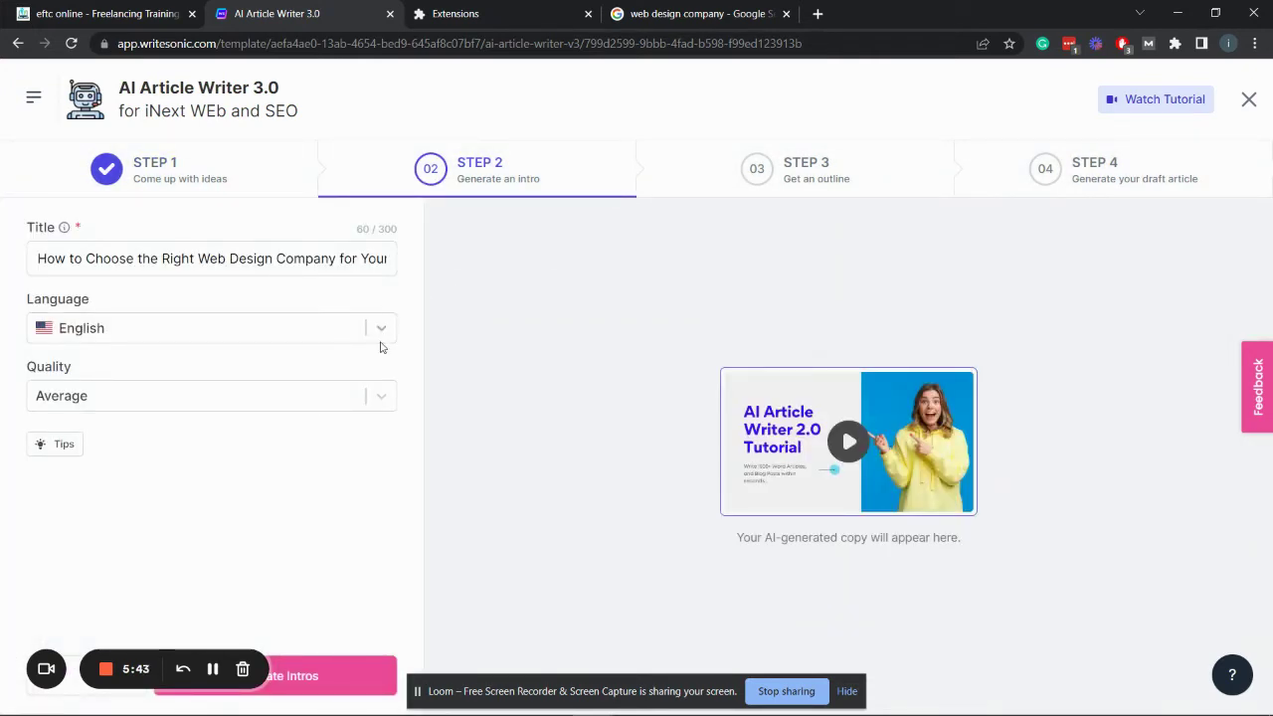
# Step: Generate introductions for the chosen title and read through the suggested versions
pyautogui.click(379, 684)
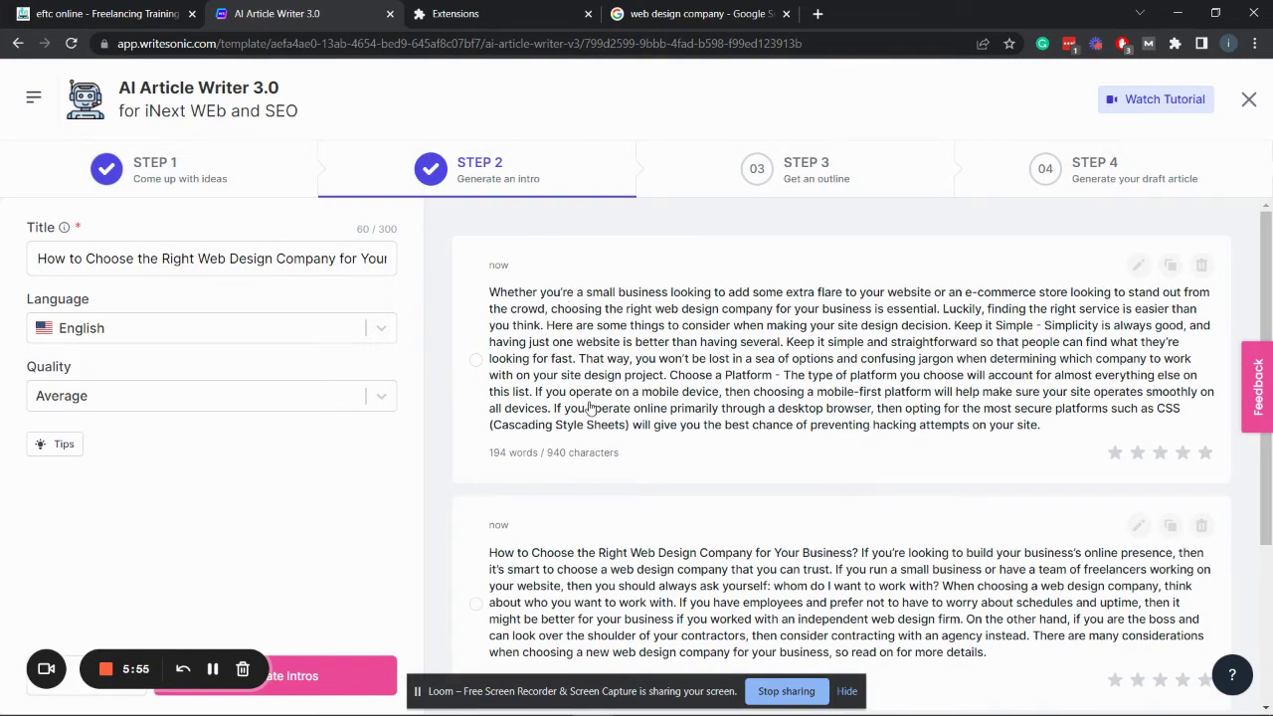
pyautogui.scroll(-2, 587, 411)
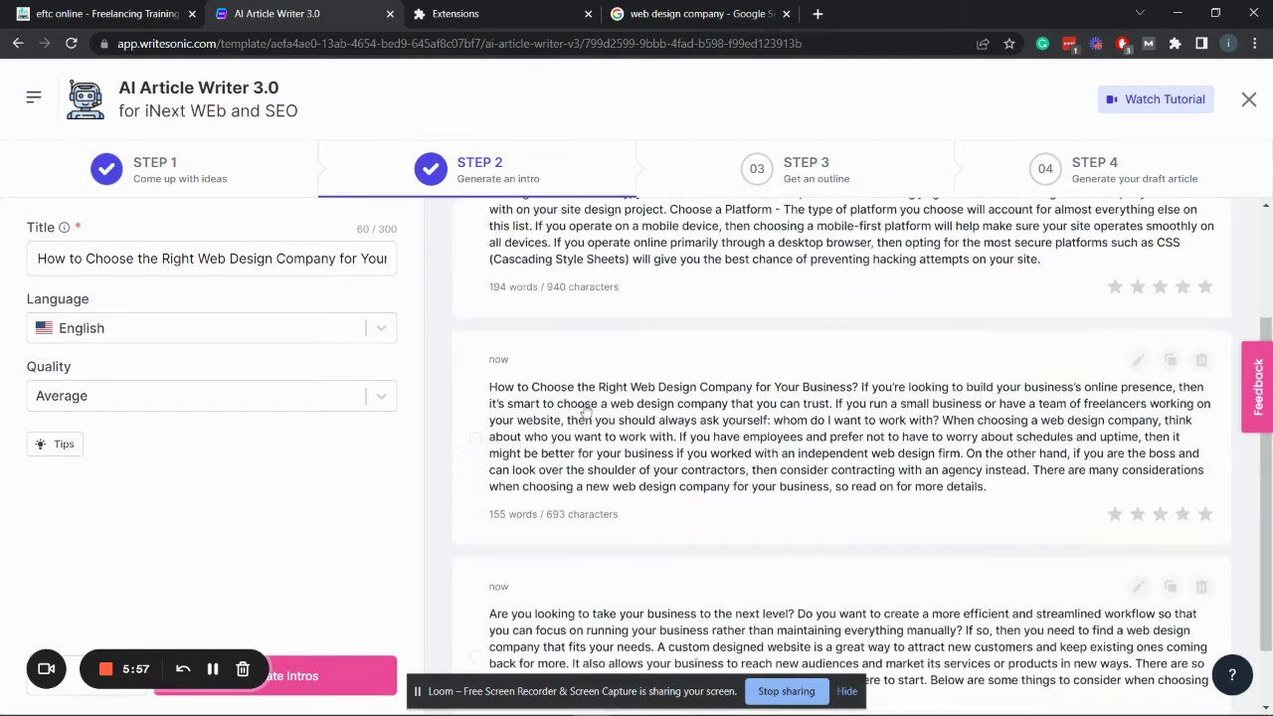
pyautogui.scroll(2, 716, 338)
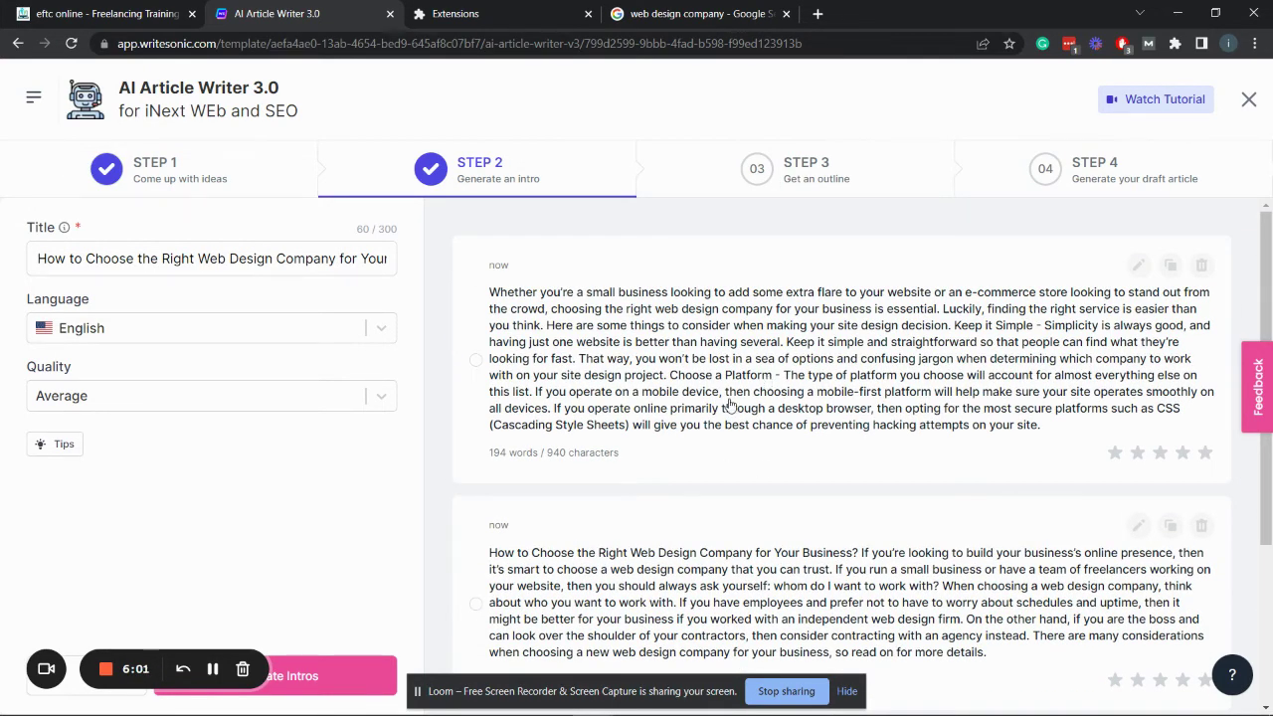
# Step: Compare the generated introductions and choose the one opening with "How to Choose the Right Web Design Company for Your Business?"
pyautogui.scroll(-2, 678, 438)
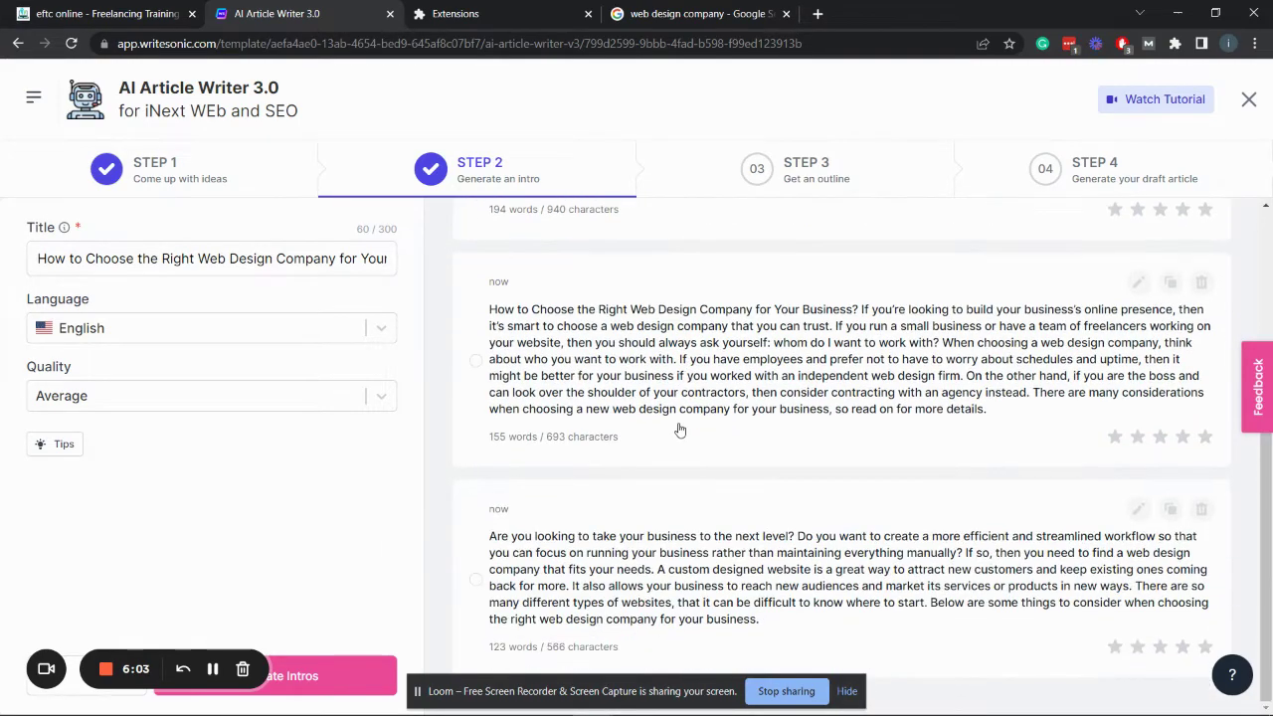
pyautogui.scroll(1, 680, 431)
pyautogui.scroll(1, 679, 430)
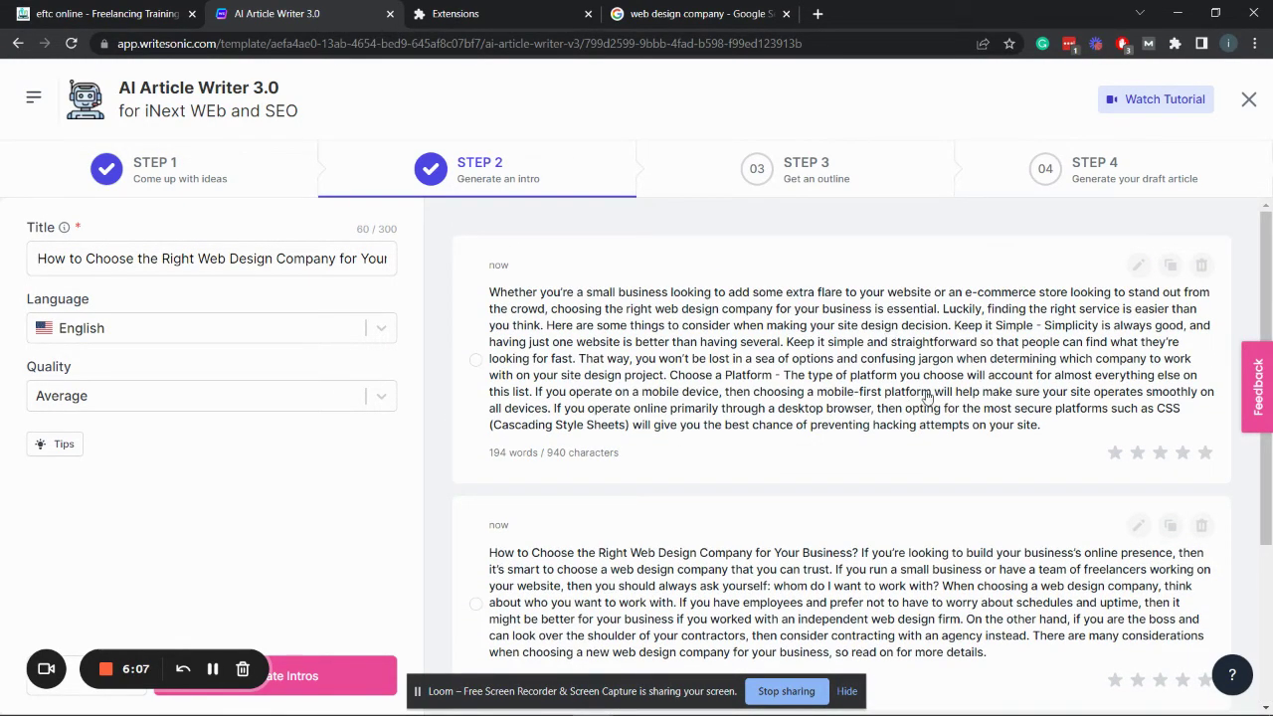
pyautogui.scroll(-1, 925, 398)
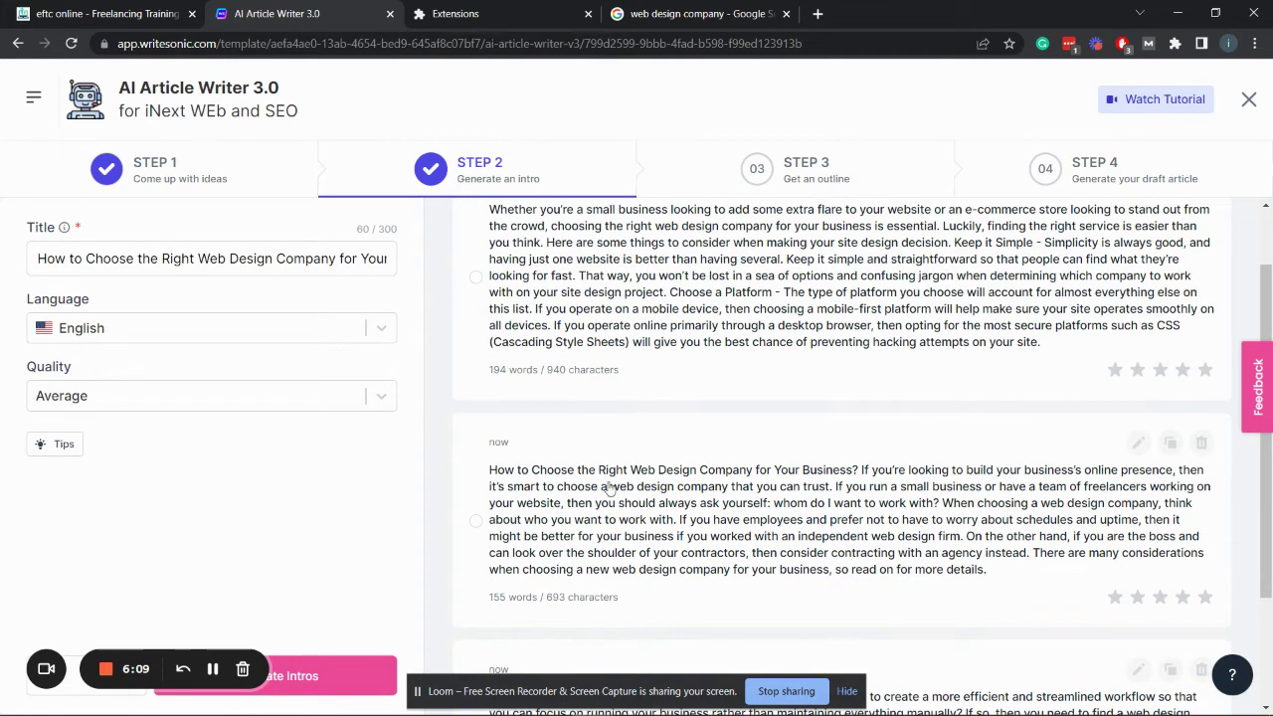
pyautogui.click(857, 518)
# Step: Check the article intro and the English and Average settings, and generate outlines for the article
pyautogui.scroll(-5, 298, 427)
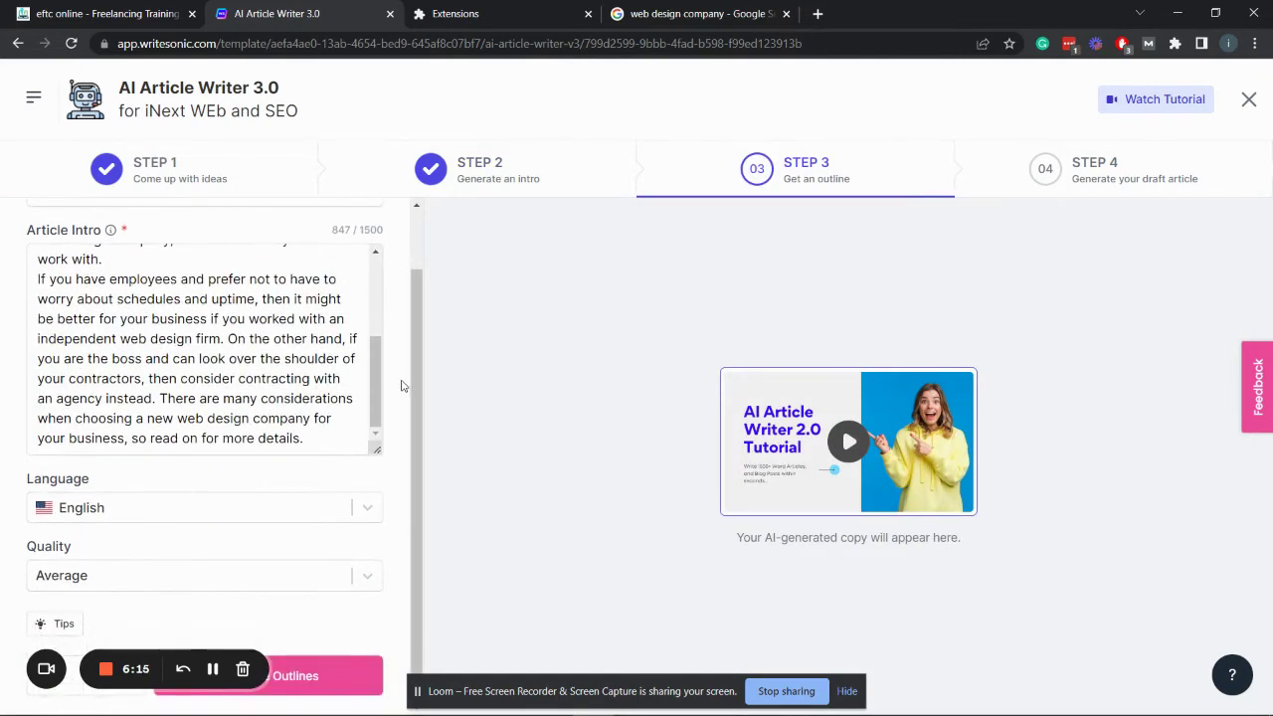
pyautogui.scroll(2, 402, 386)
pyautogui.scroll(5, 246, 408)
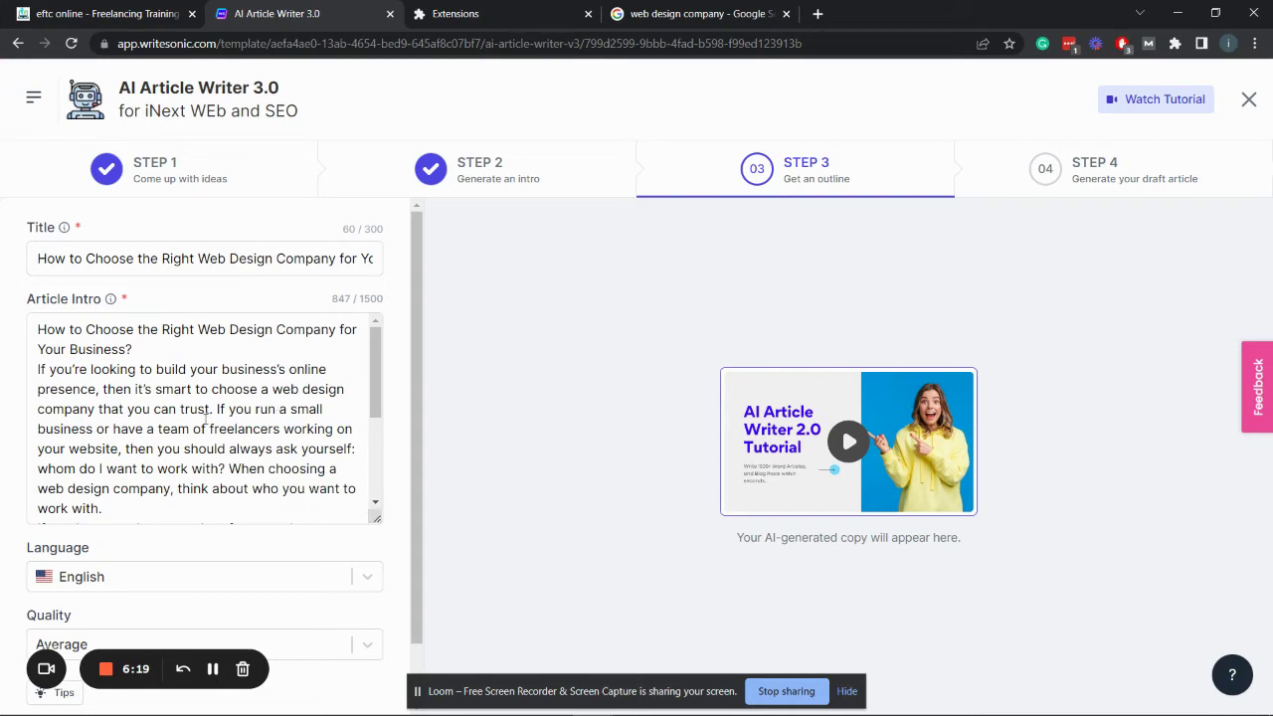
pyautogui.scroll(-5, 210, 417)
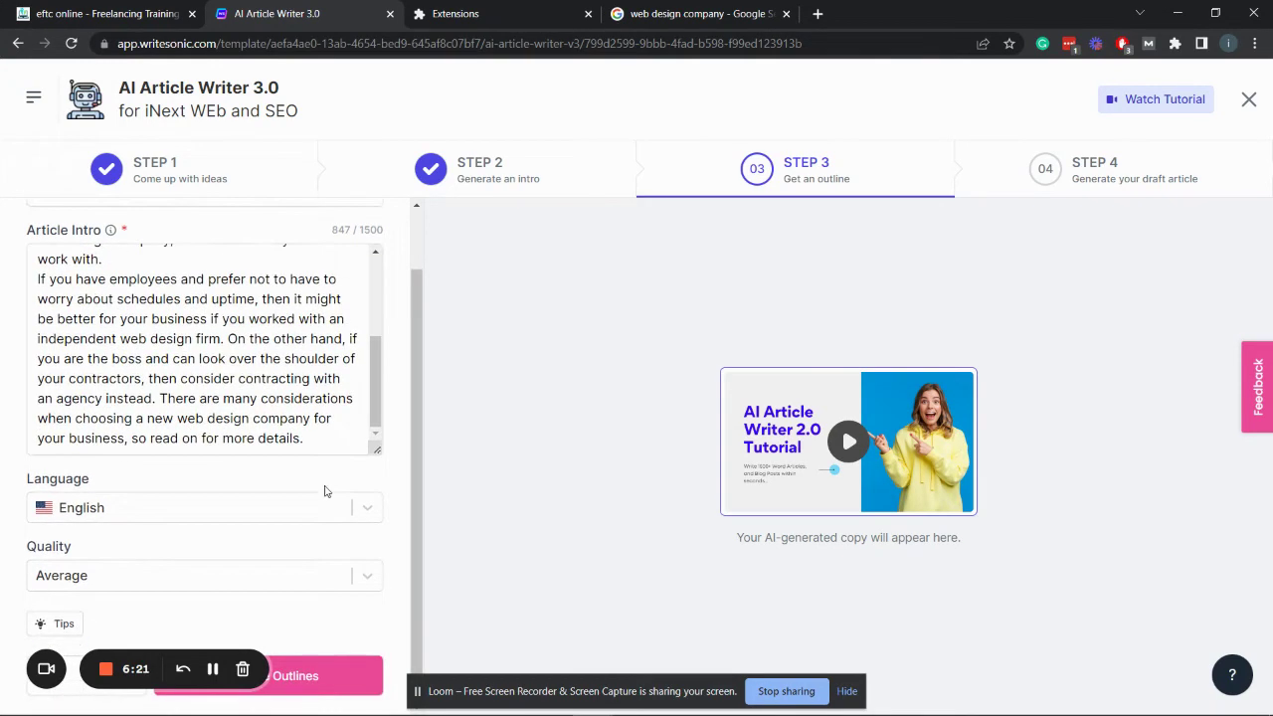
pyautogui.click(362, 676)
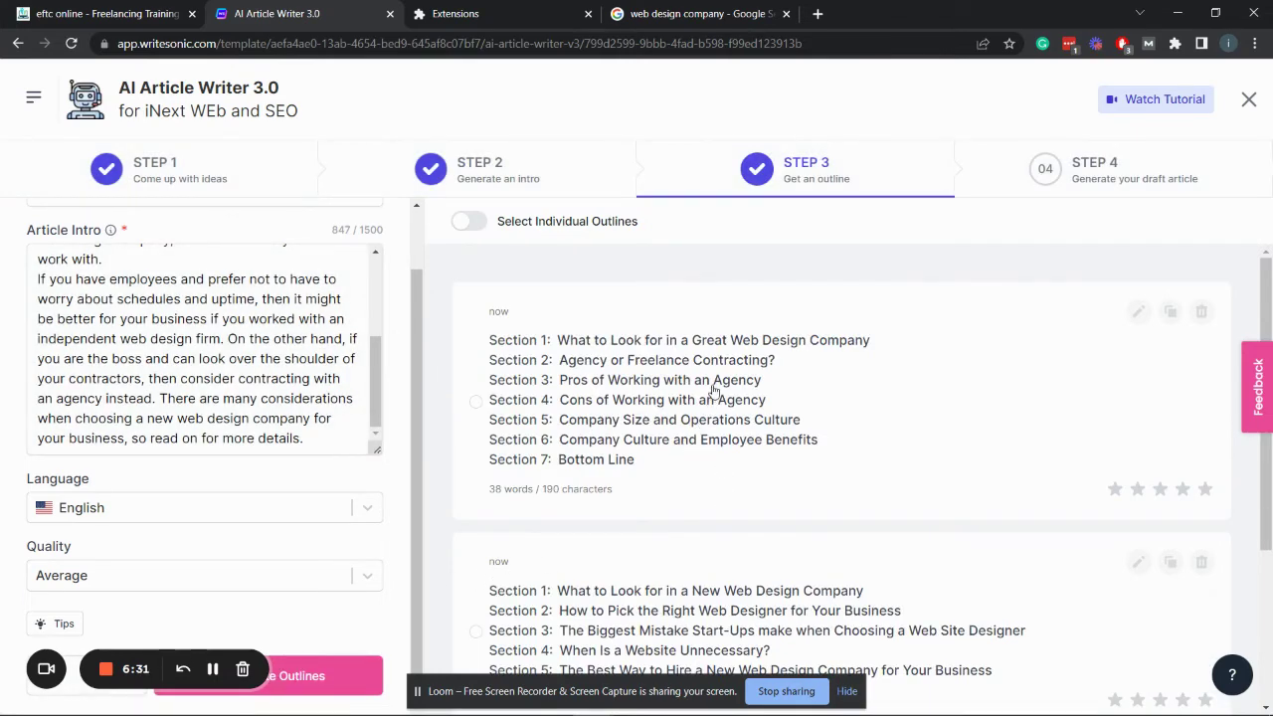
# Step: Compare the suggested outlines and choose the seven-section one starting with "What to Look for in a Great Web Design Company"
pyautogui.scroll(-2, 712, 393)
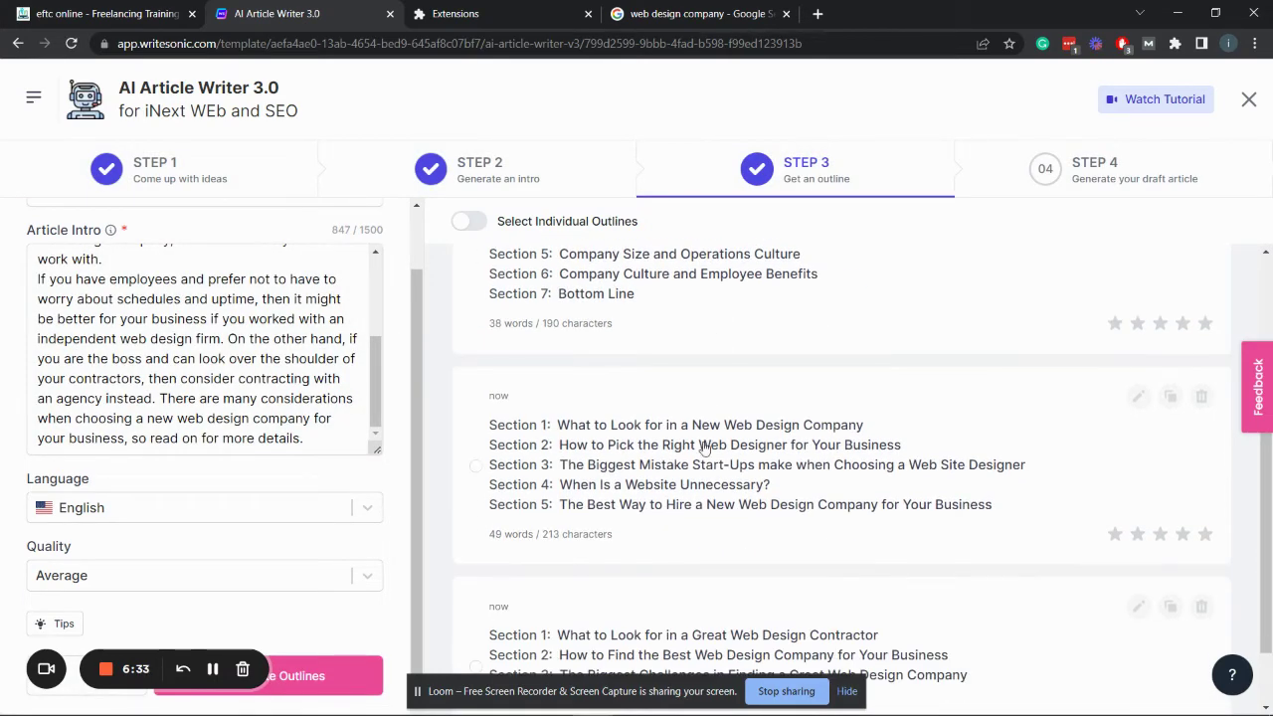
pyautogui.scroll(-1, 709, 446)
pyautogui.scroll(3, 739, 394)
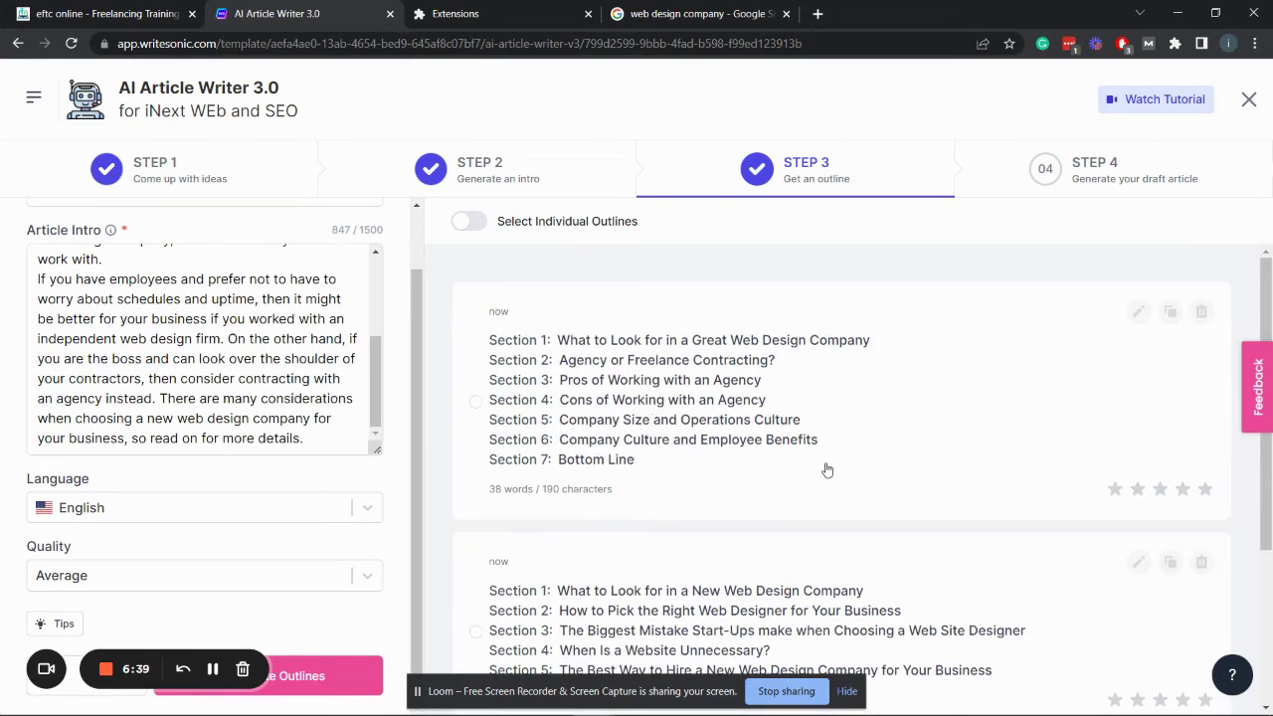
pyautogui.click(744, 410)
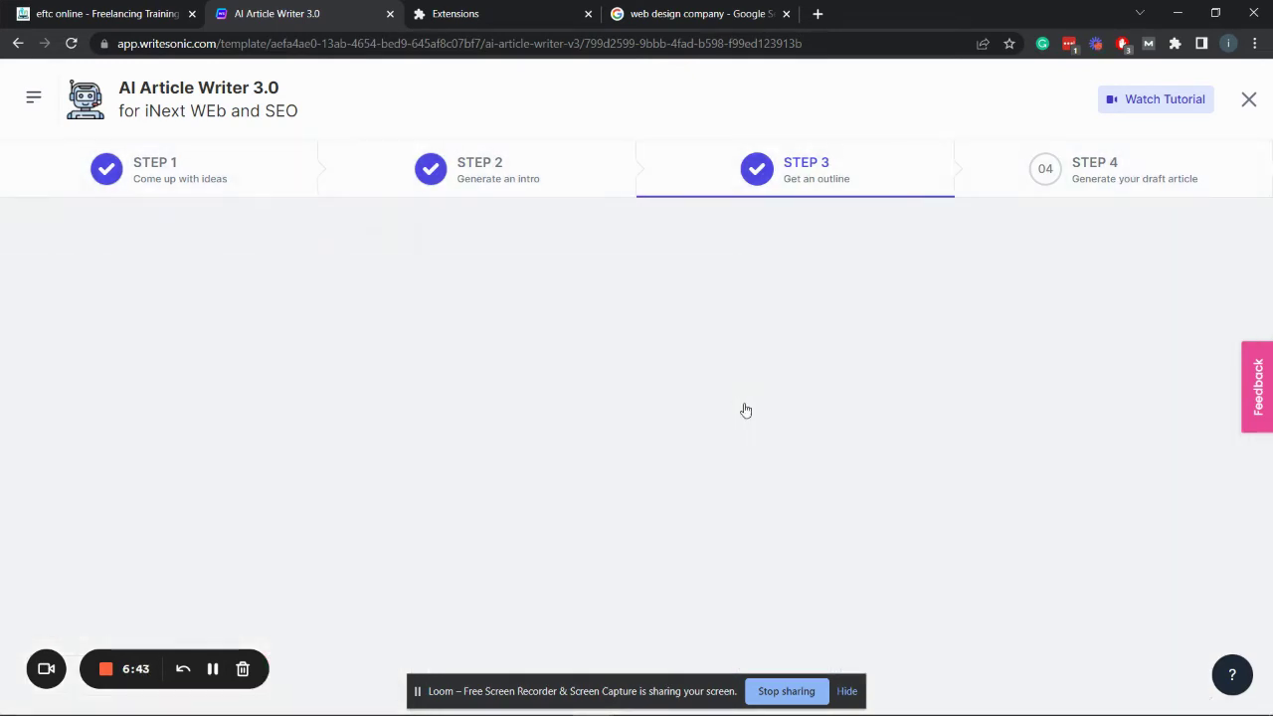
# Step: Generate the draft article from the chosen outline and skim it through to the Bottom Line section
pyautogui.scroll(-5, 372, 403)
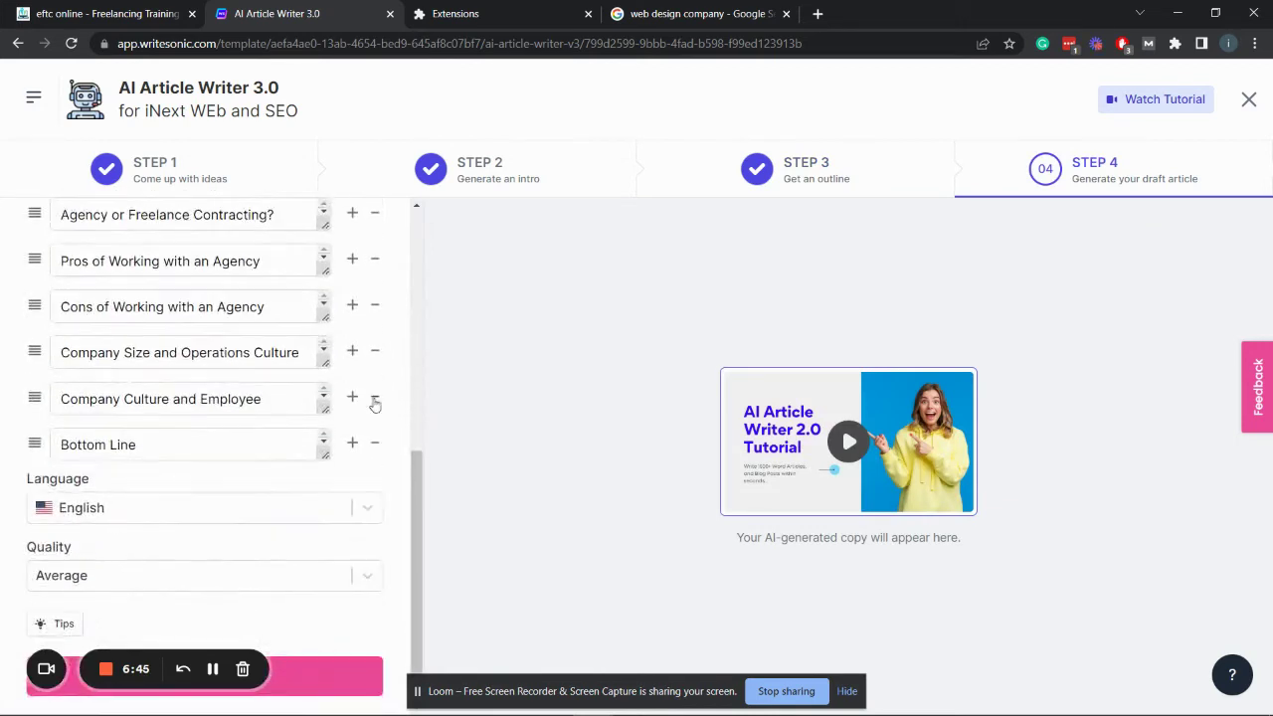
pyautogui.click(370, 676)
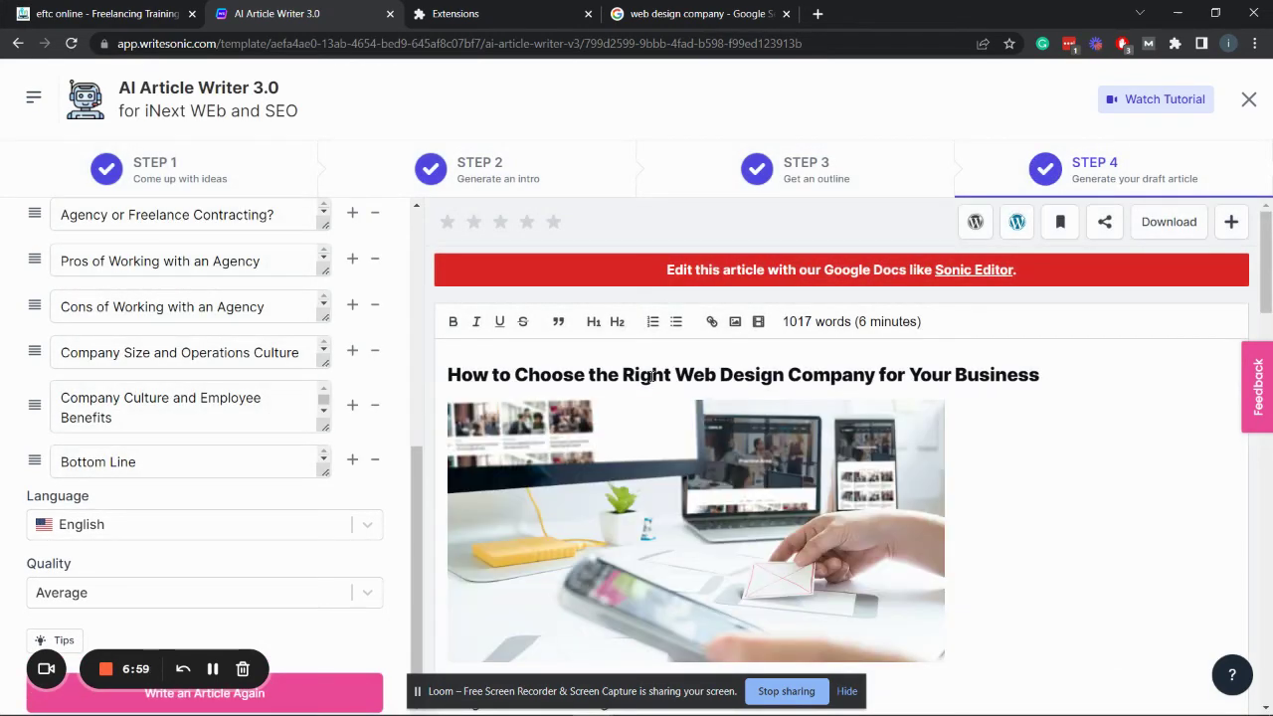
pyautogui.scroll(-6, 651, 376)
pyautogui.scroll(-10, 652, 376)
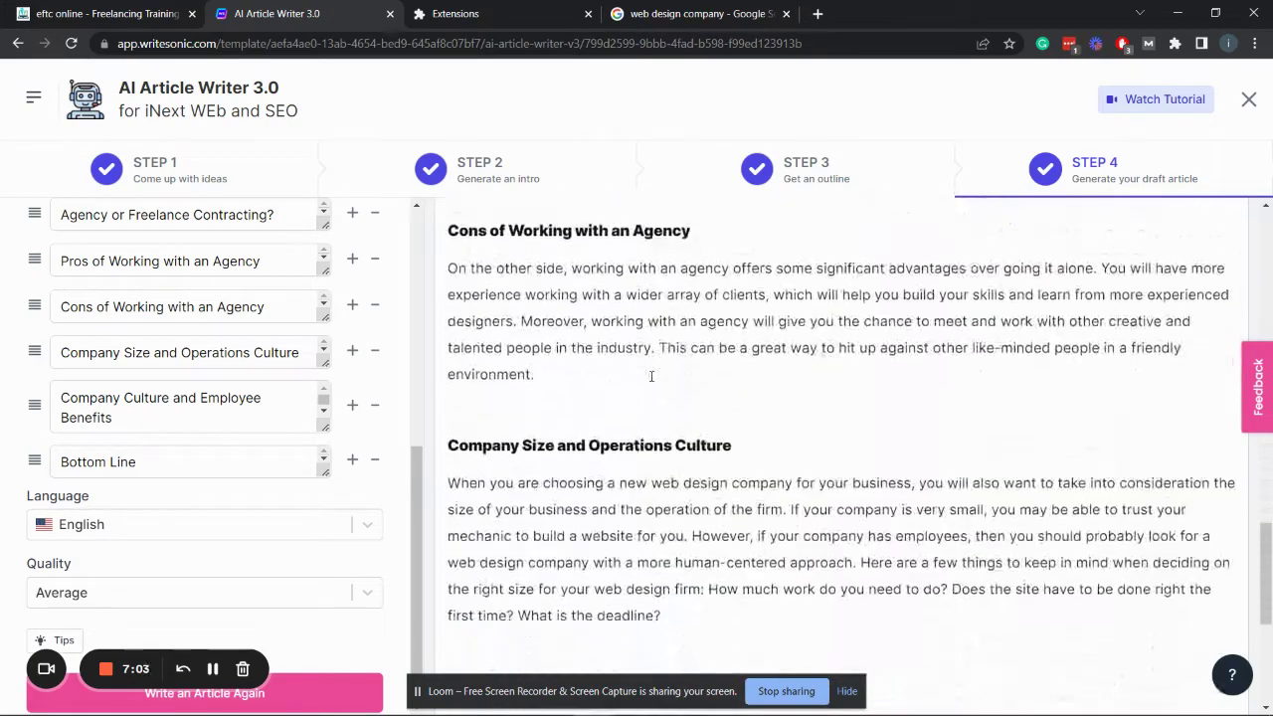
pyautogui.scroll(-4, 652, 376)
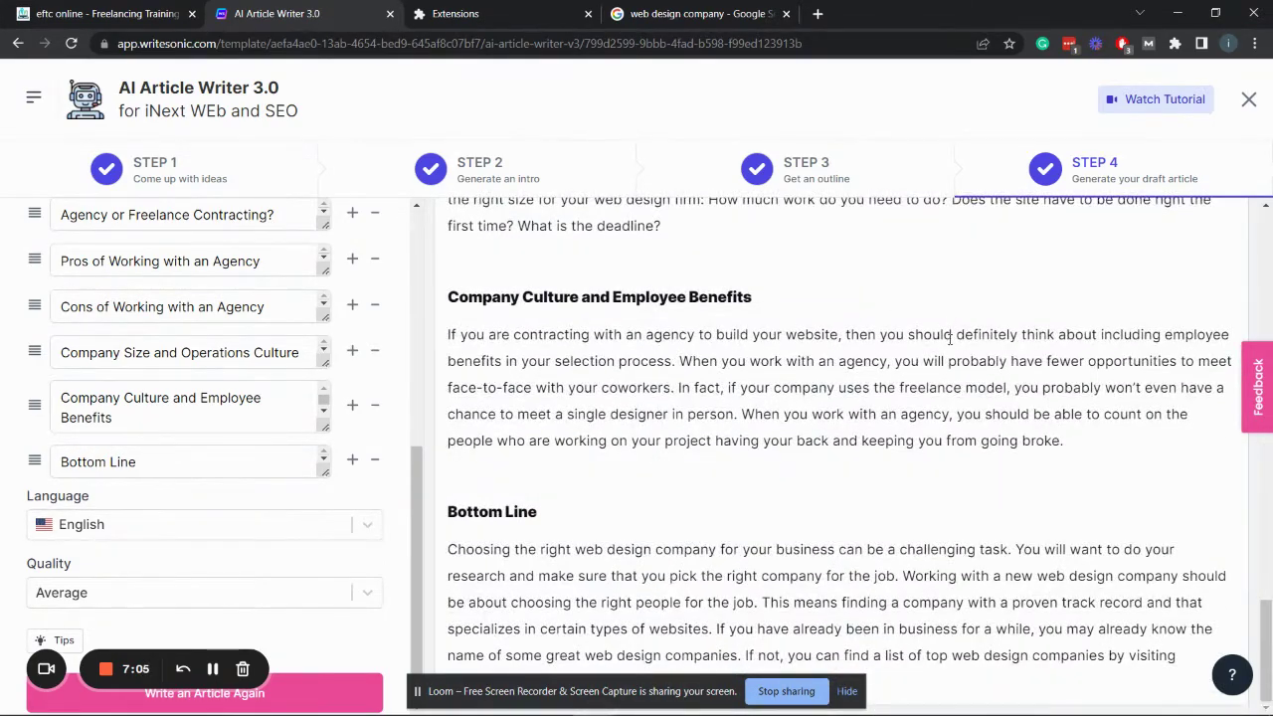
pyautogui.scroll(6, 941, 445)
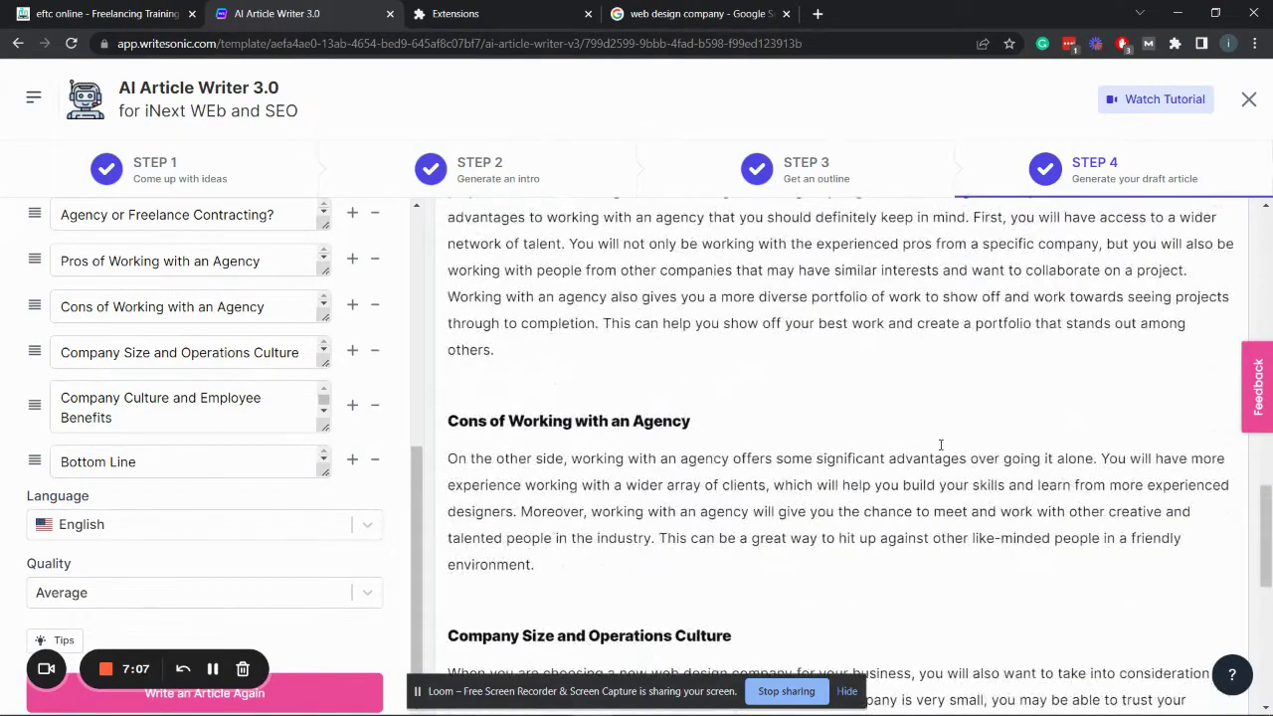
pyautogui.scroll(15, 941, 445)
pyautogui.scroll(3, 941, 445)
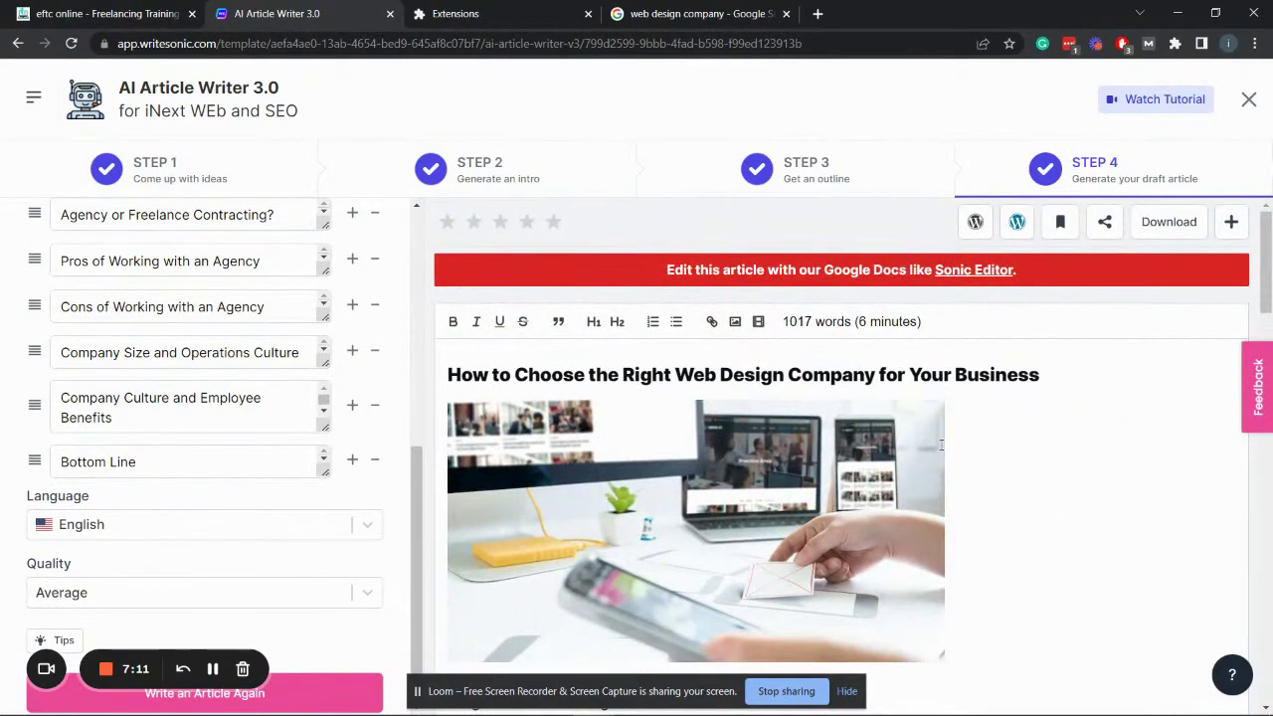
# Step: Review the draft's title, image and introduction, its first sections through "Agency or Freelance Contracting?", and the WordPress publishing option
pyautogui.scroll(-7, 941, 445)
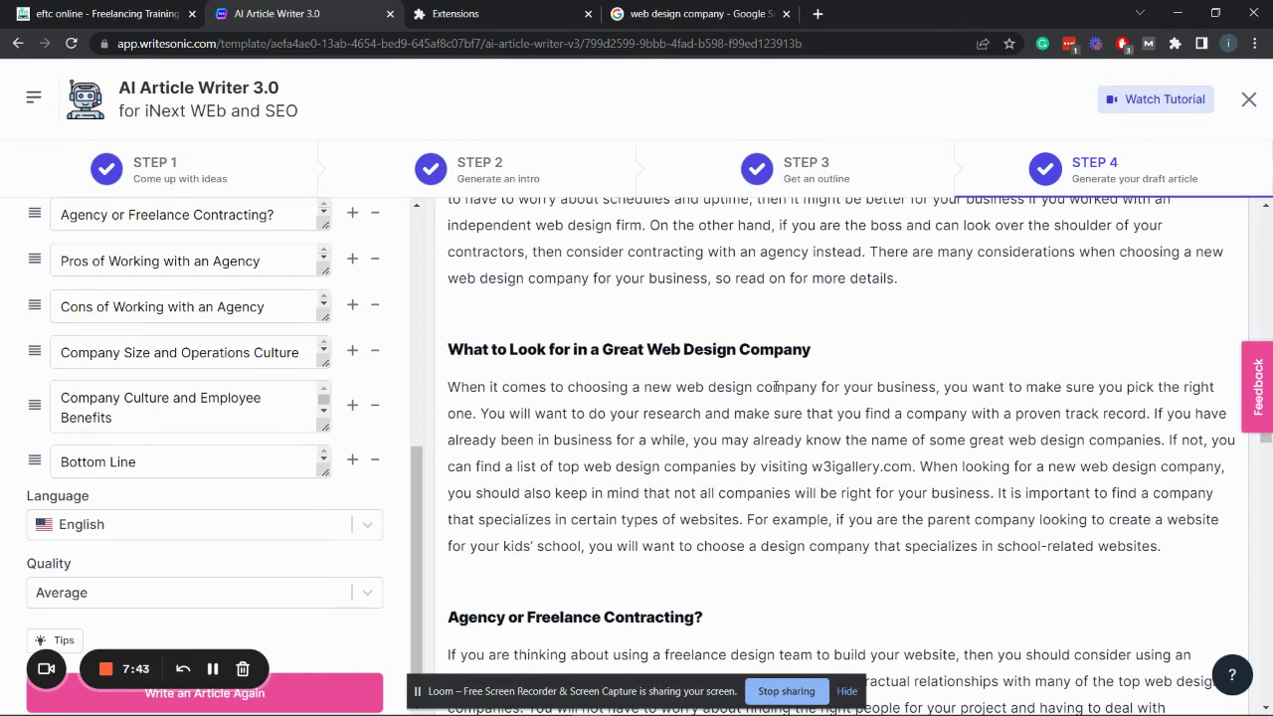
pyautogui.scroll(8, 776, 387)
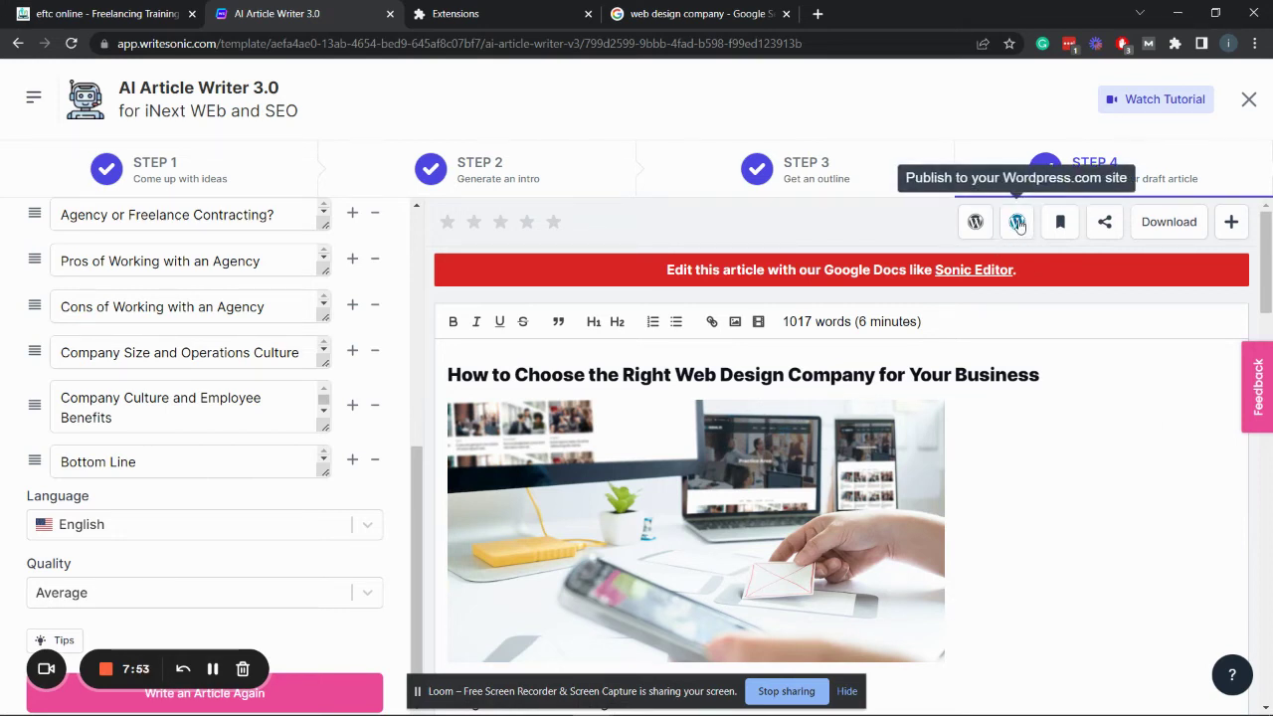
pyautogui.scroll(-6, 895, 365)
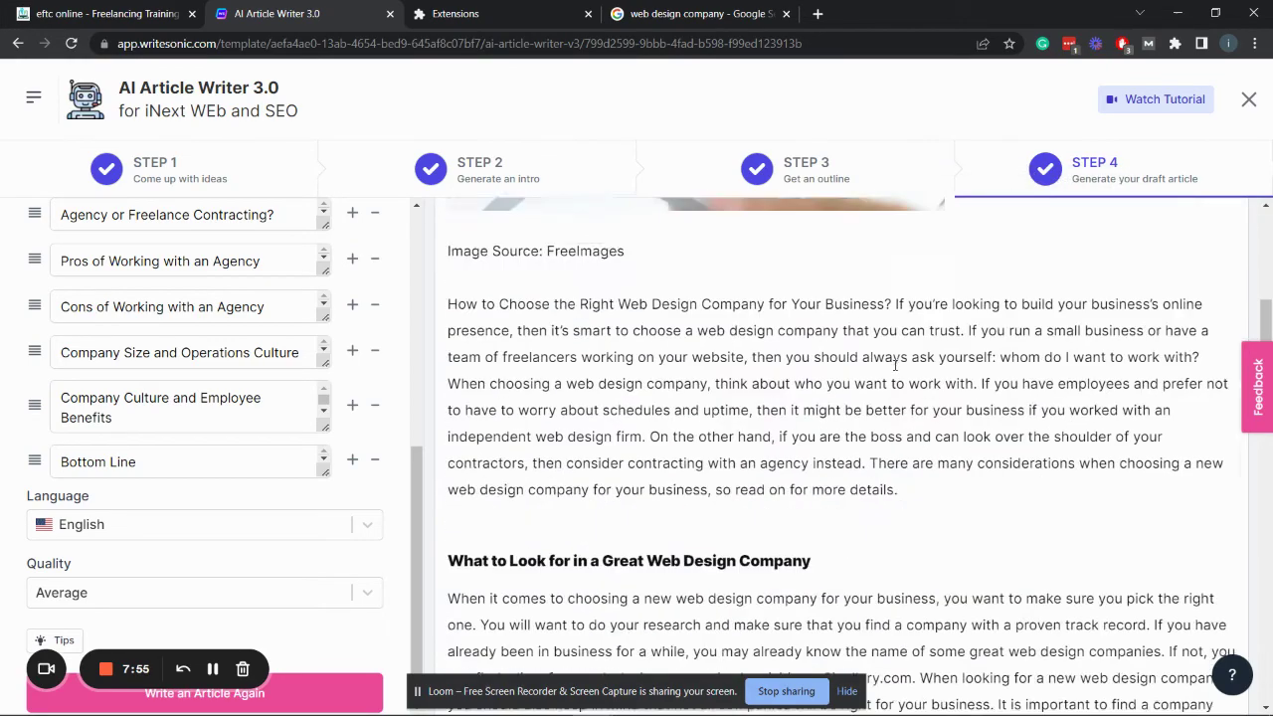
pyautogui.scroll(3, 896, 365)
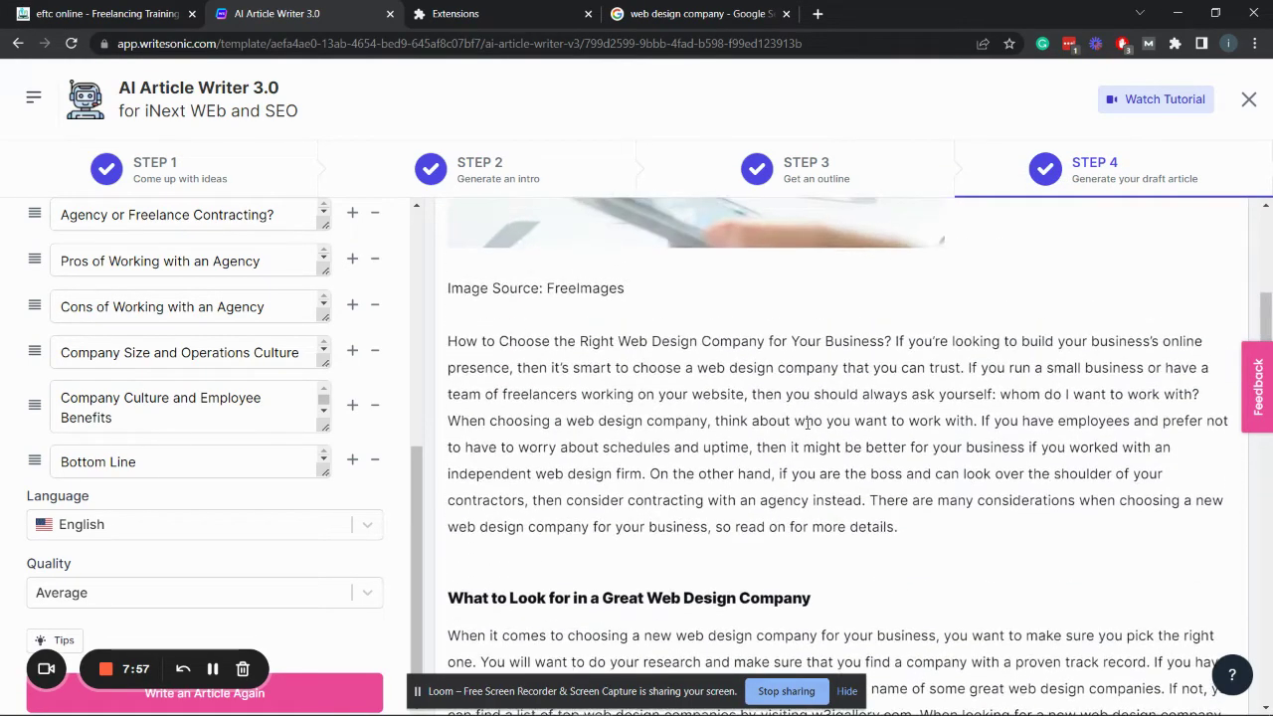
pyautogui.scroll(-5, 790, 386)
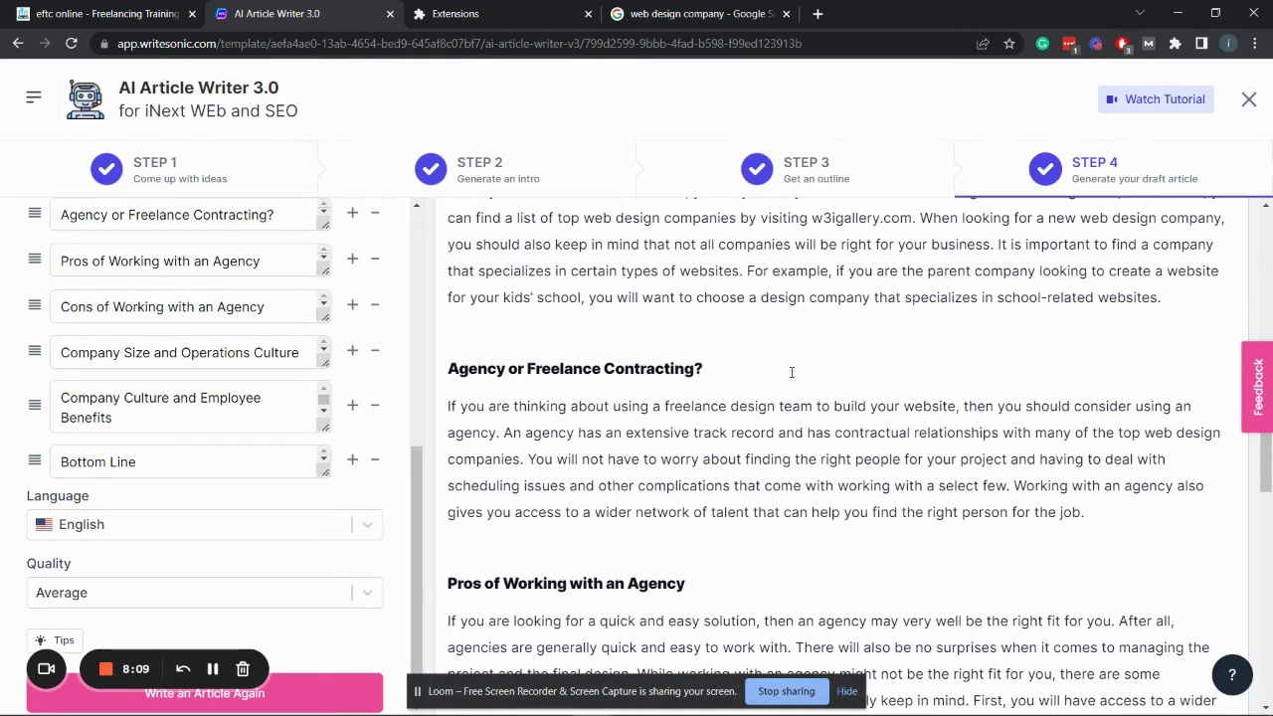
pyautogui.scroll(6, 796, 372)
pyautogui.scroll(3, 801, 373)
pyautogui.scroll(8, 201, 370)
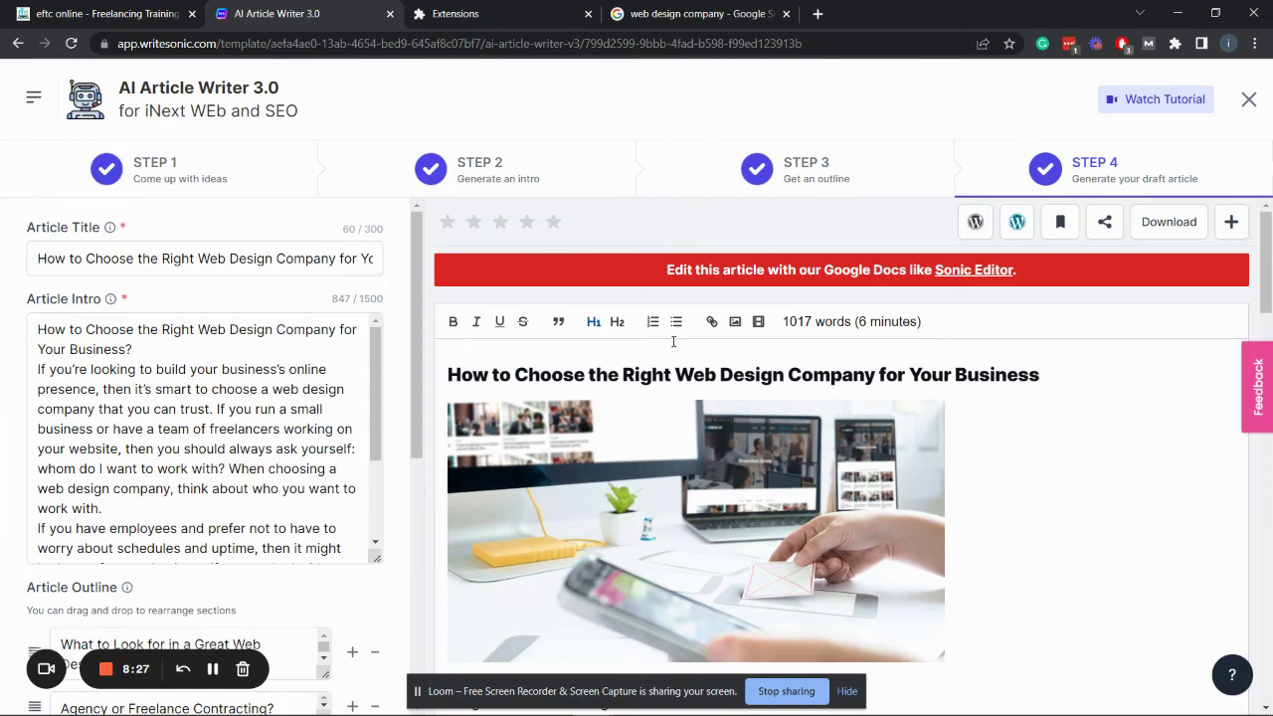
pyautogui.scroll(-5, 638, 342)
pyautogui.scroll(2, 638, 342)
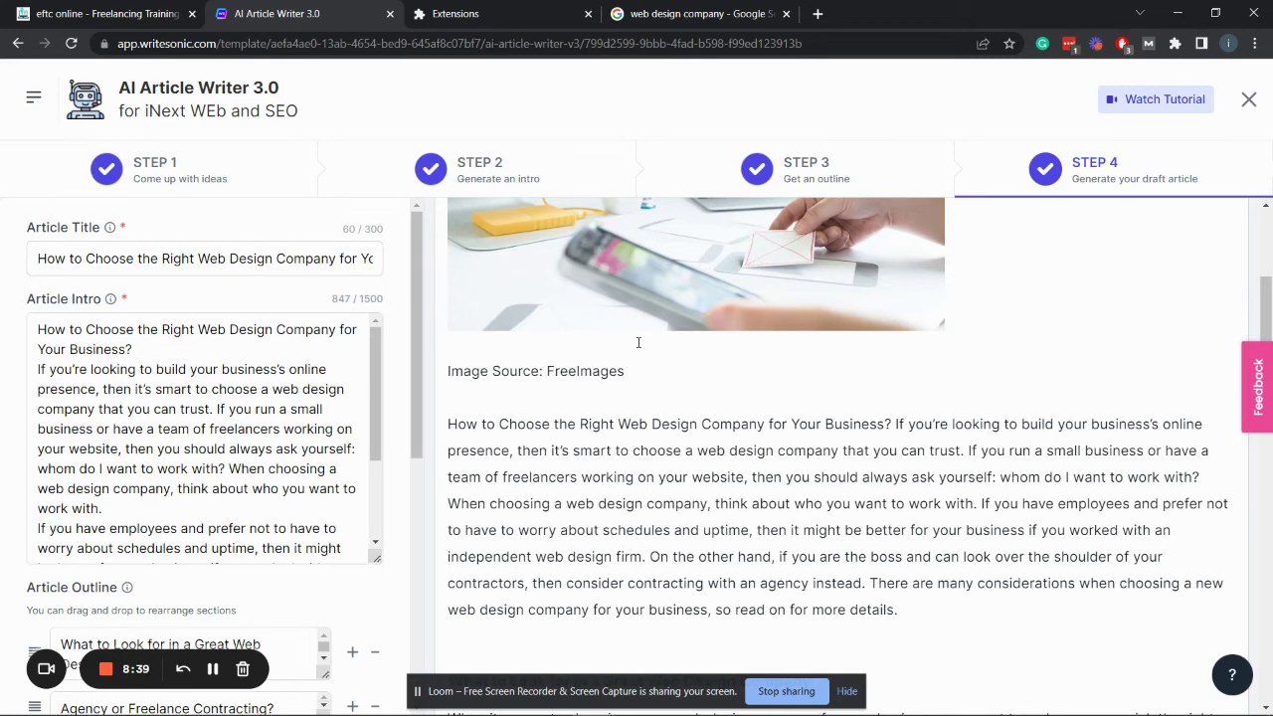
pyautogui.scroll(3, 638, 343)
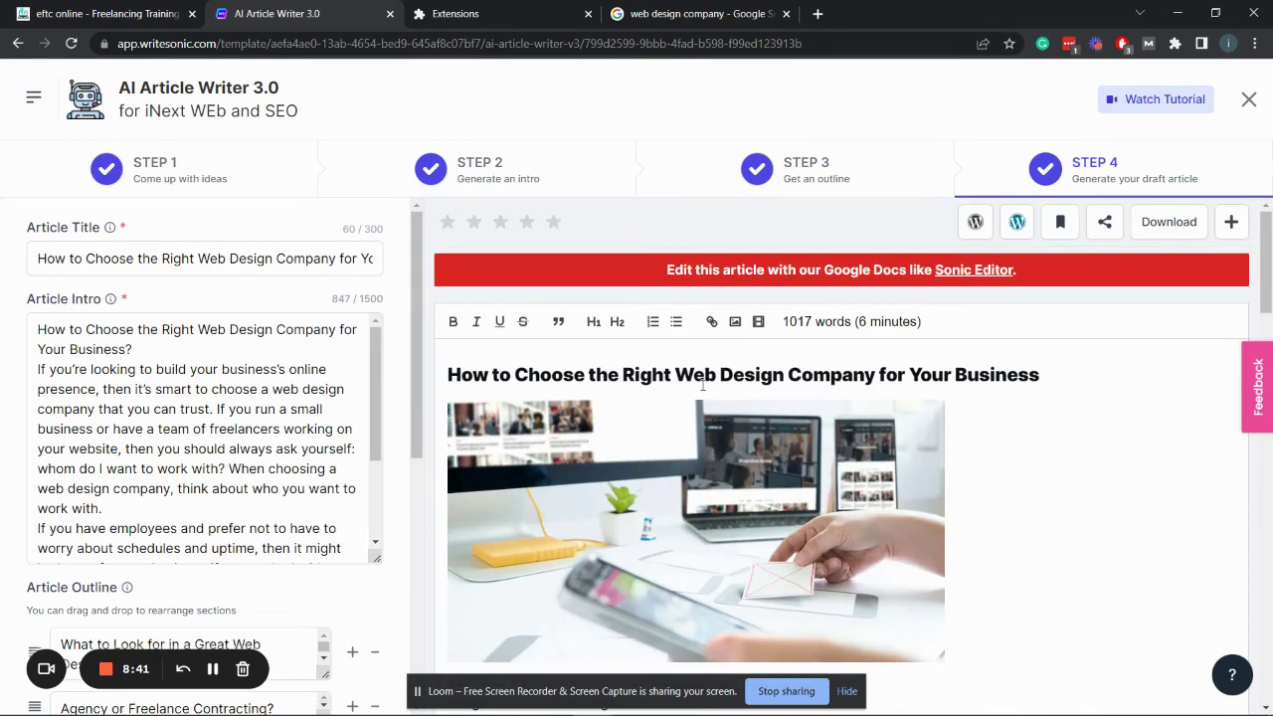
pyautogui.scroll(-2, 672, 348)
pyautogui.scroll(2, 672, 350)
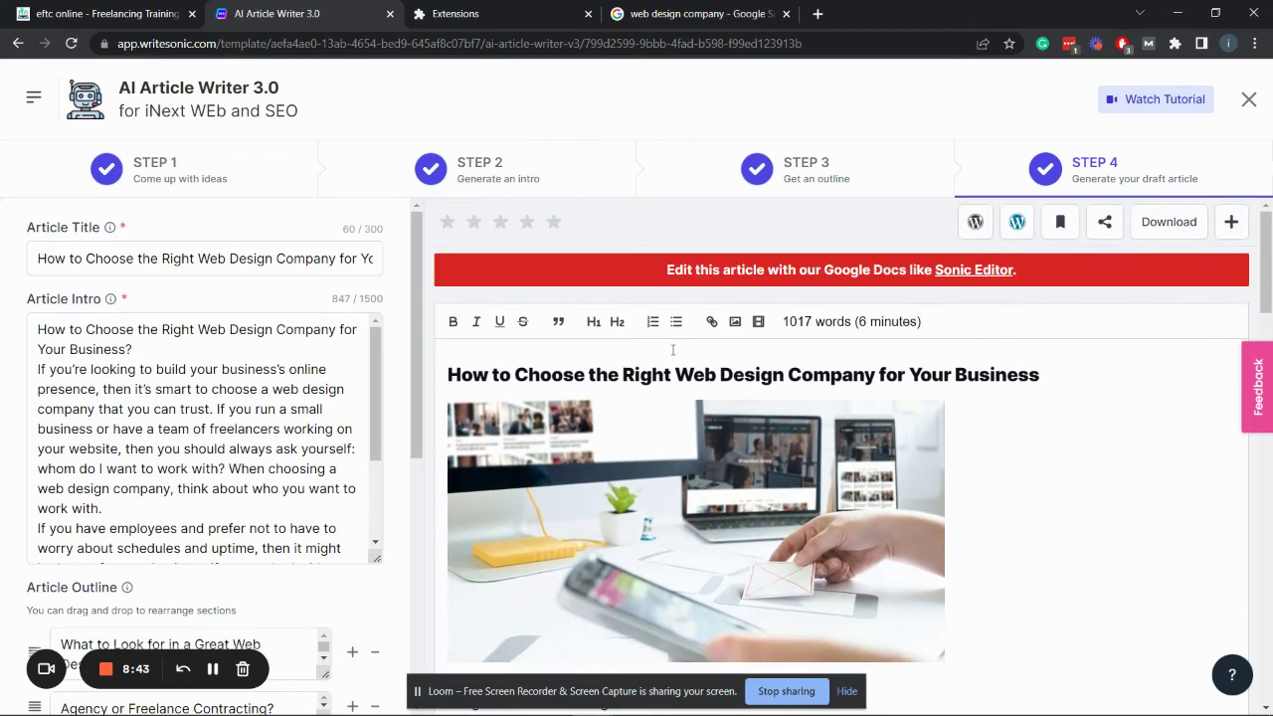